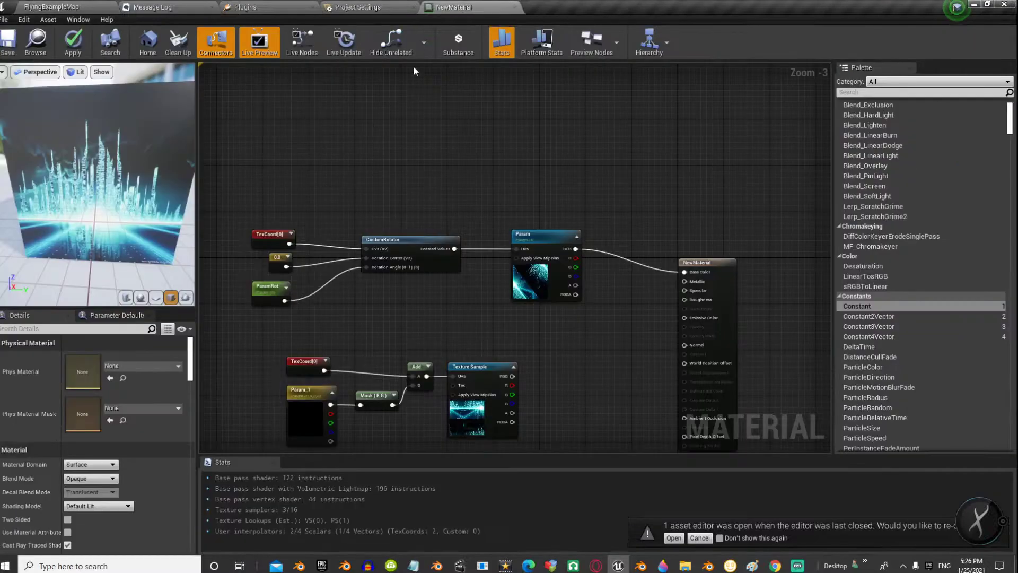
- Set the ParamRot parameter's default value to 0.457143, apply and save the material, and check it on the level's cube
left_click(271, 292)
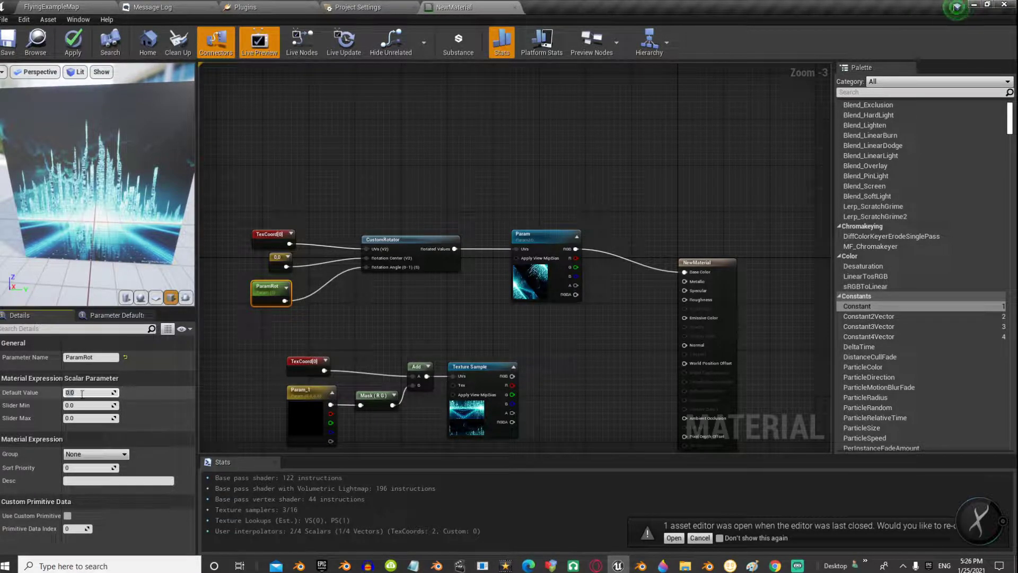
left_click_drag(80, 392, 87, 393)
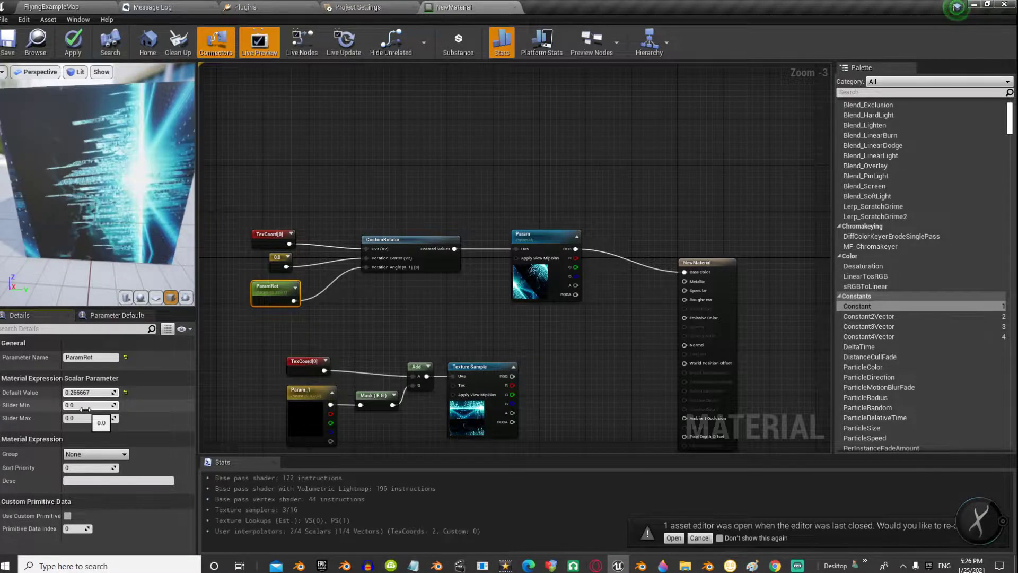
left_click_drag(78, 393, 80, 393)
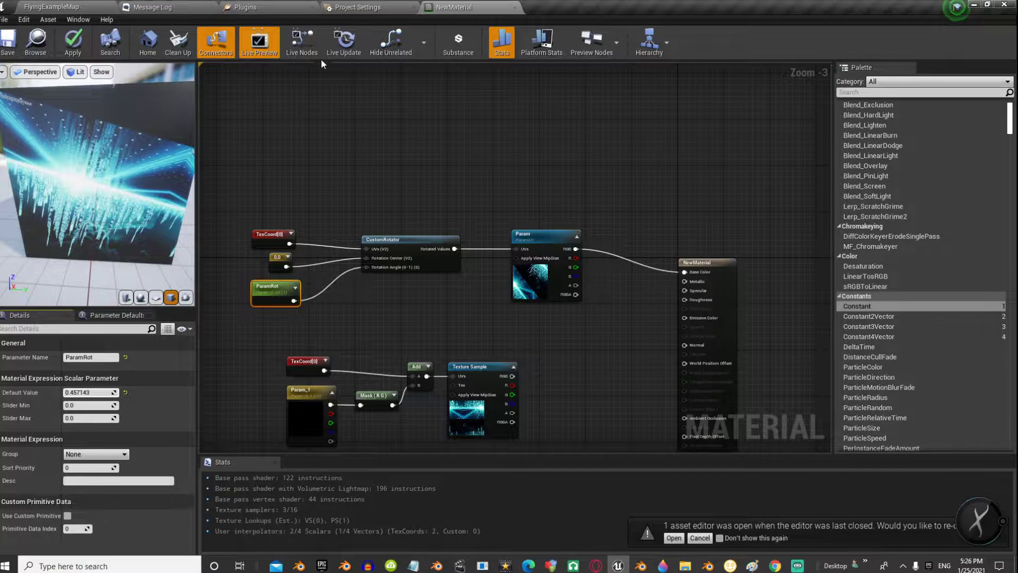
left_click(70, 45)
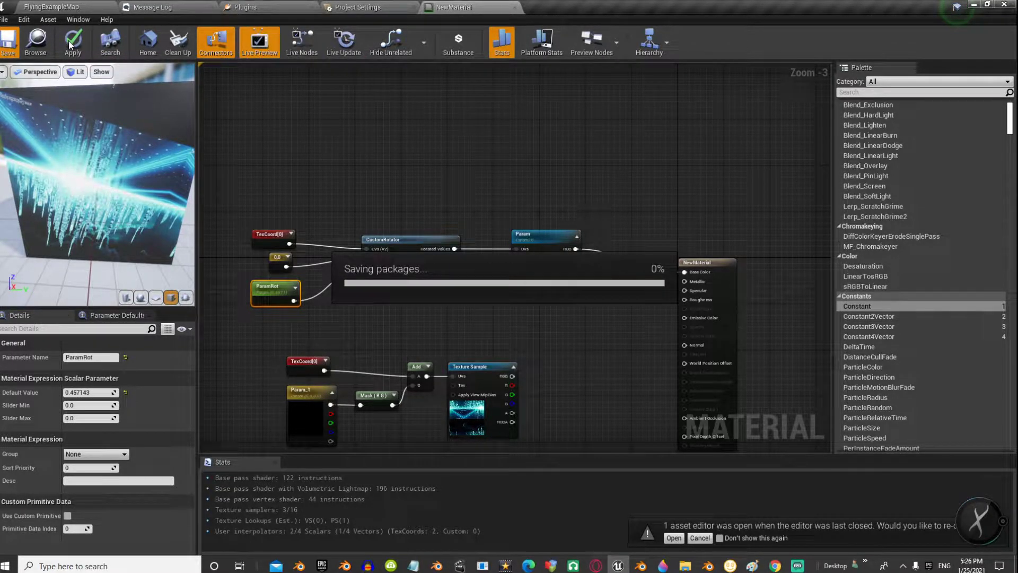
left_click(52, 8)
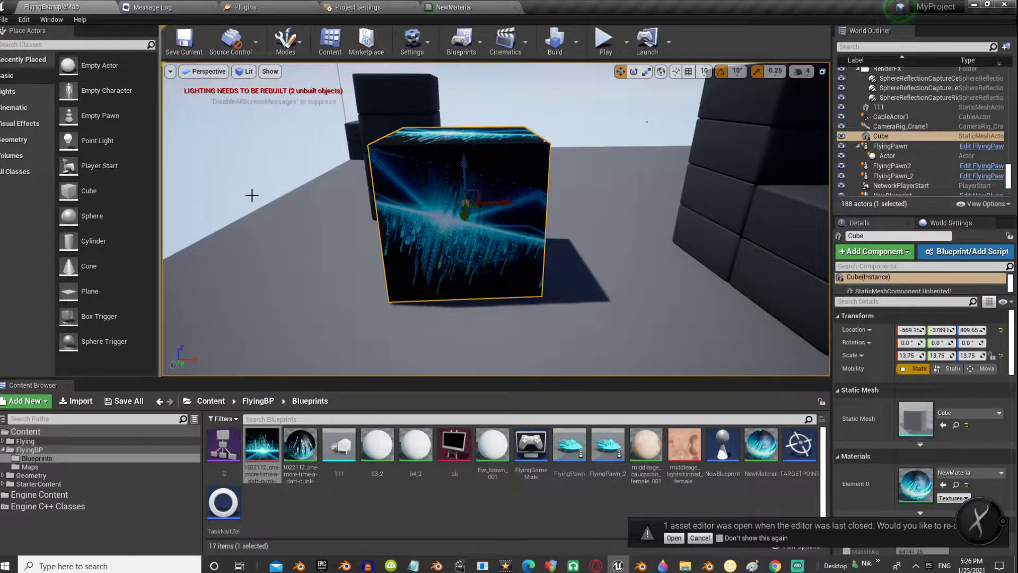
- Back in the material graph, add a TextureSampleParameter2D node using the 1022112_one-more-time texture and feed its RGB into Base Color
left_click(454, 7)
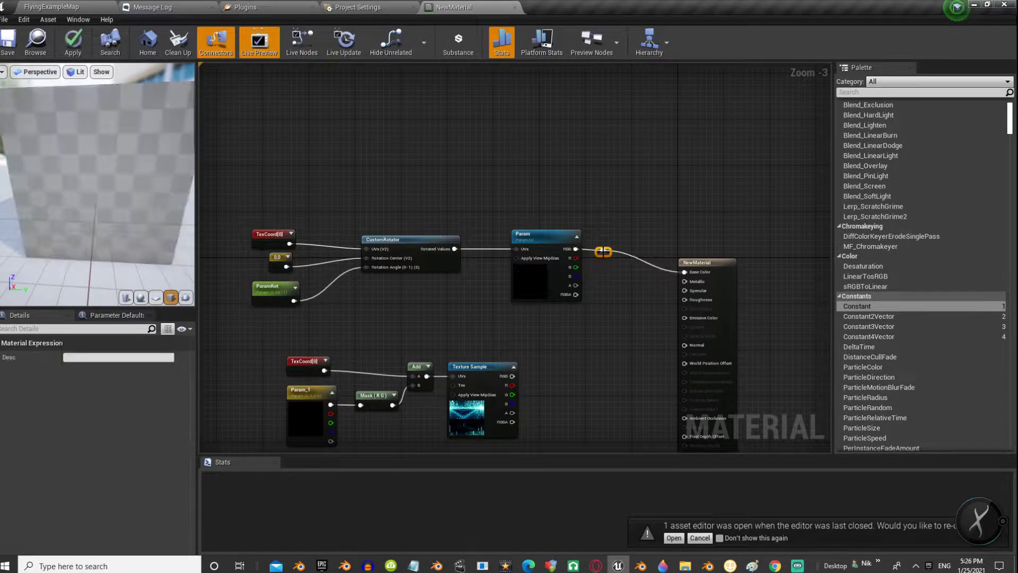
right_click(575, 132)
type("param2")
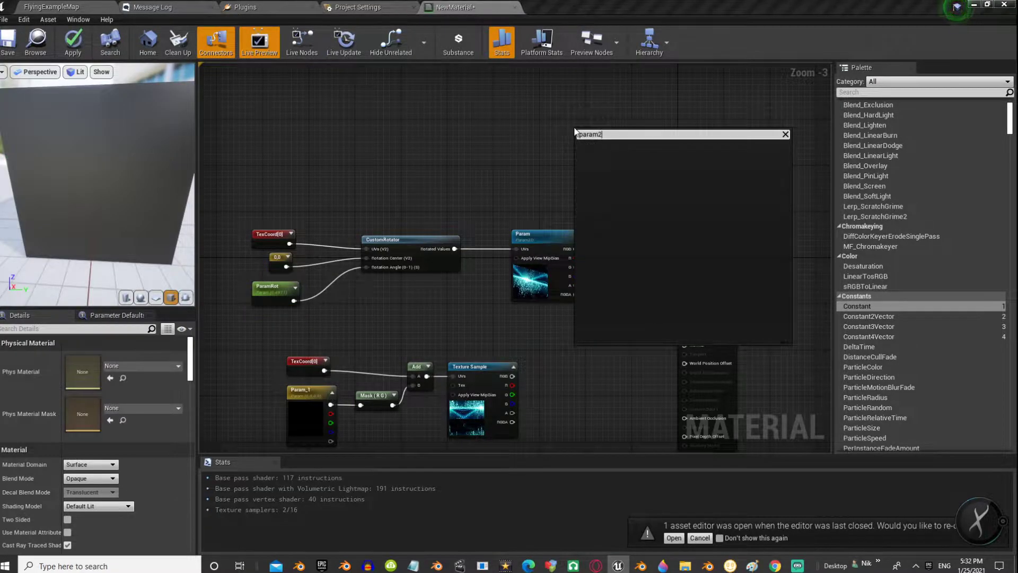
key("BackSpace")
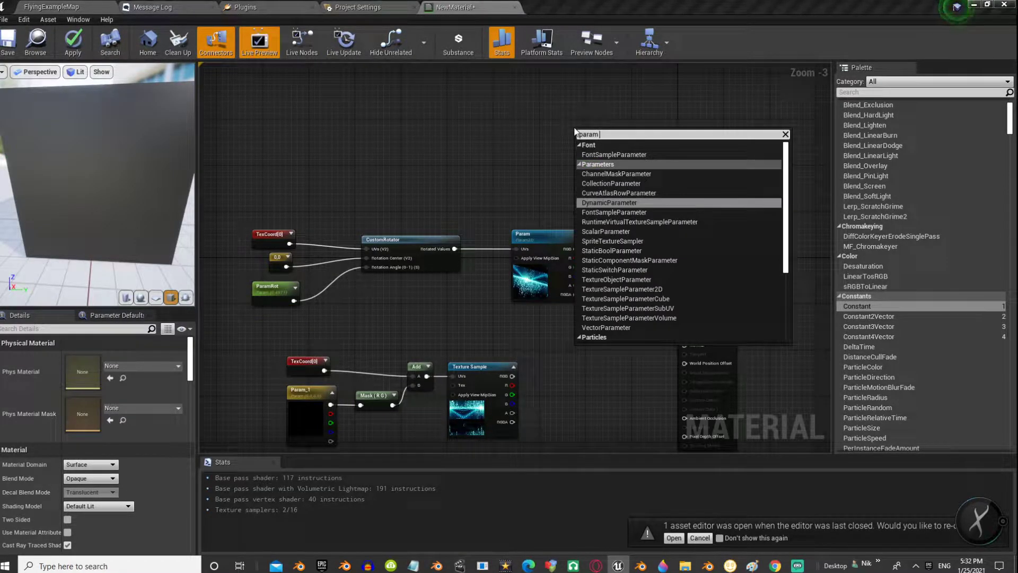
type("2")
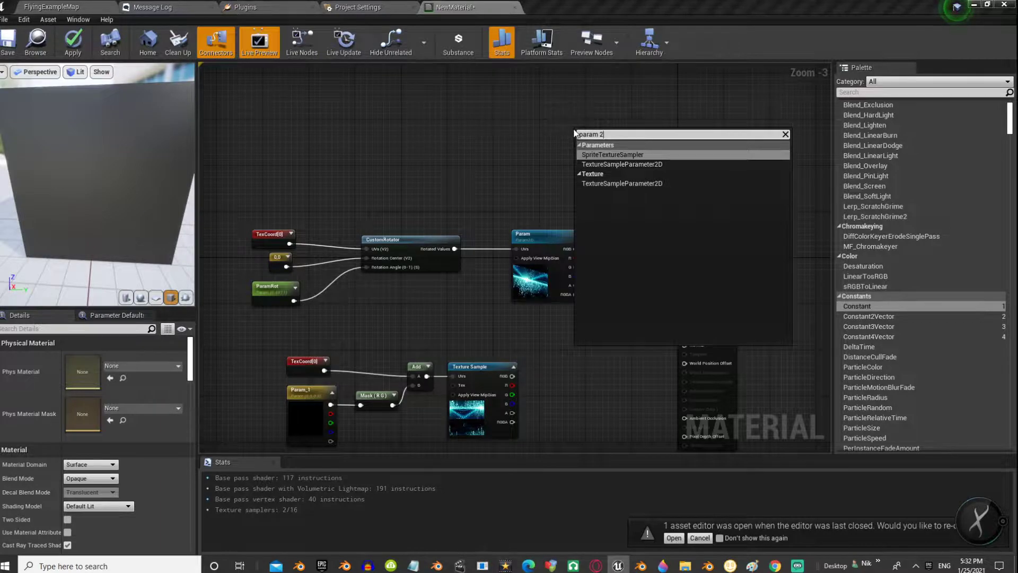
left_click(599, 164)
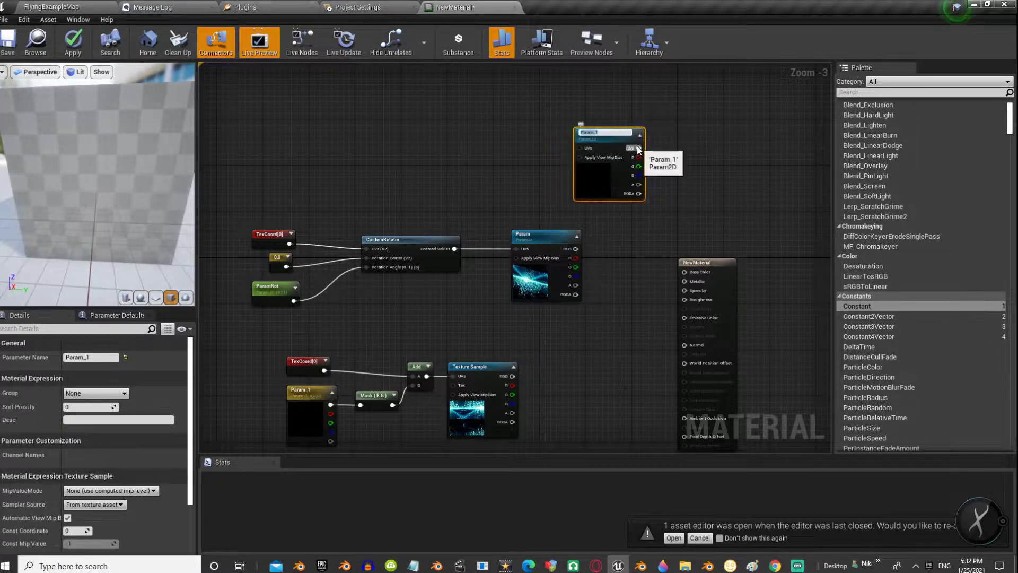
left_click_drag(610, 151, 685, 272)
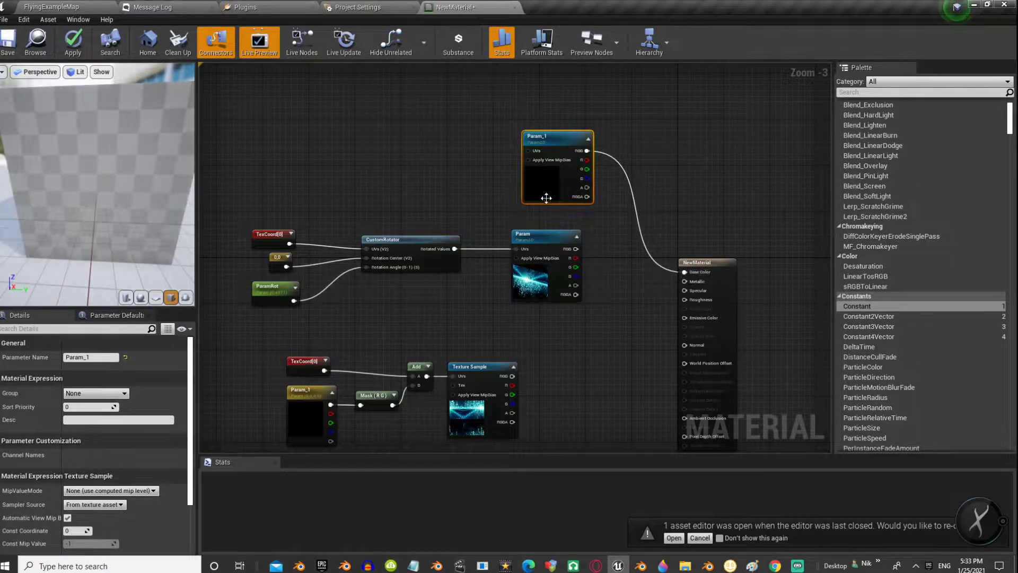
scroll(148, 447, "down", 3)
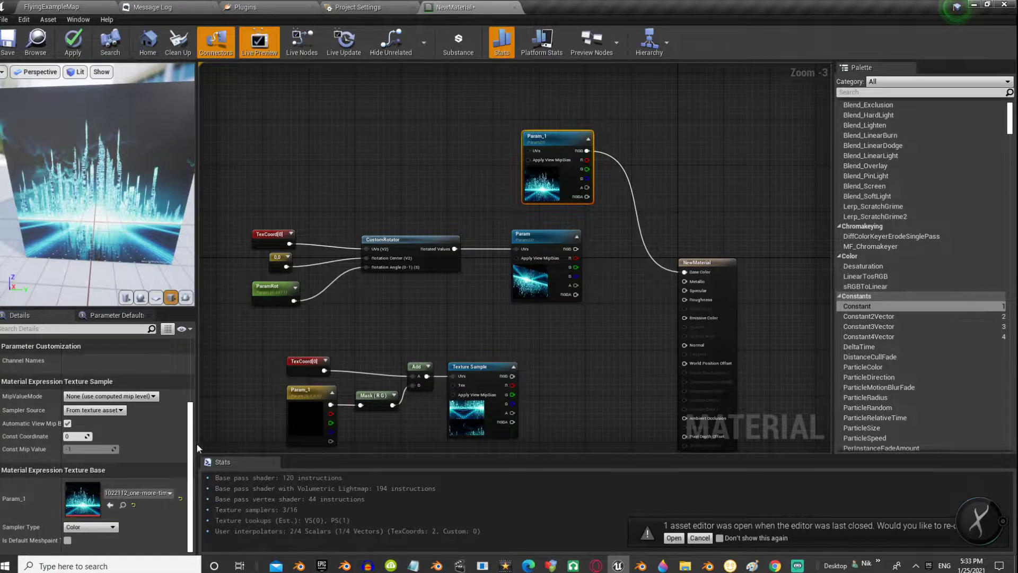
left_click_drag(529, 151, 479, 163)
type("rotator")
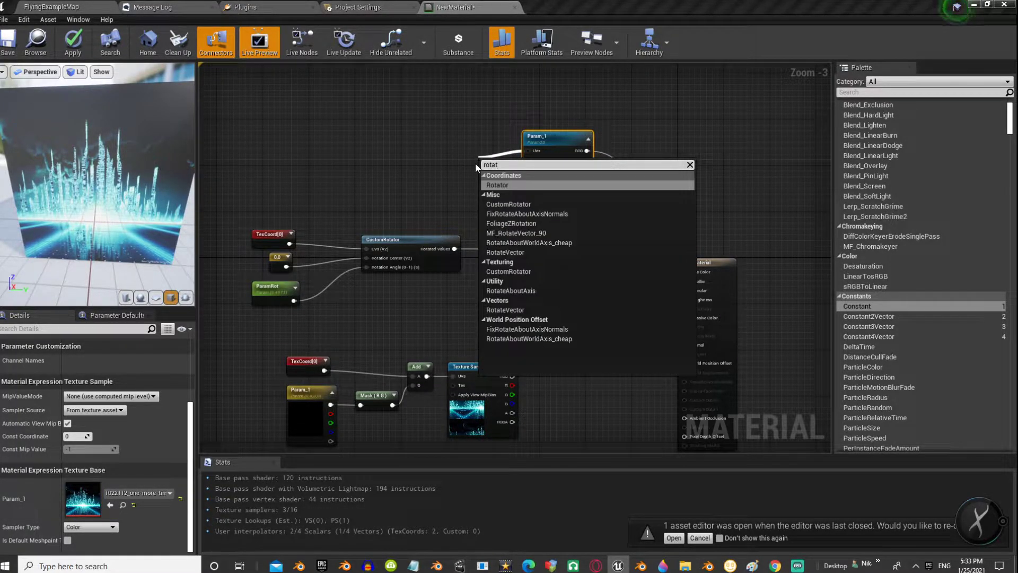
key("Return")
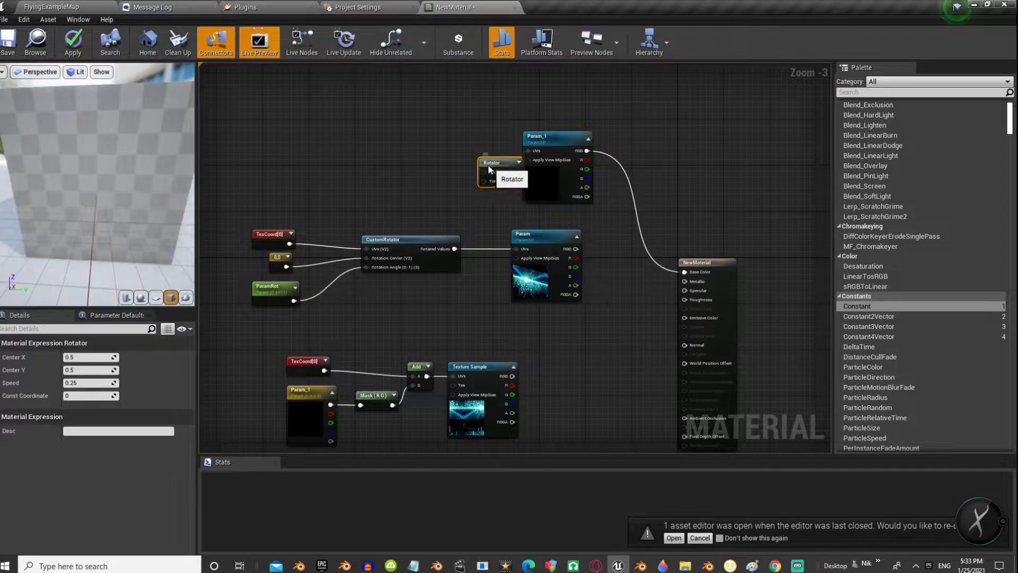
left_click_drag(485, 167, 435, 144)
key("Delete")
- Add a CustomRotator node whose Rotated Values output feeds the UVs input of the new texture parameter Param_1
left_click_drag(533, 151, 454, 152)
type("rotat")
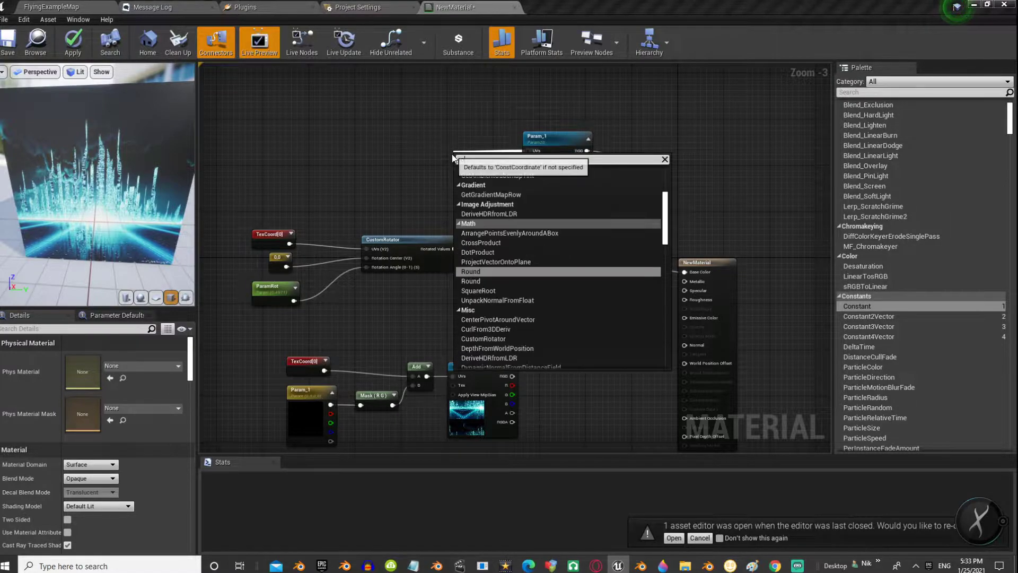
type("or")
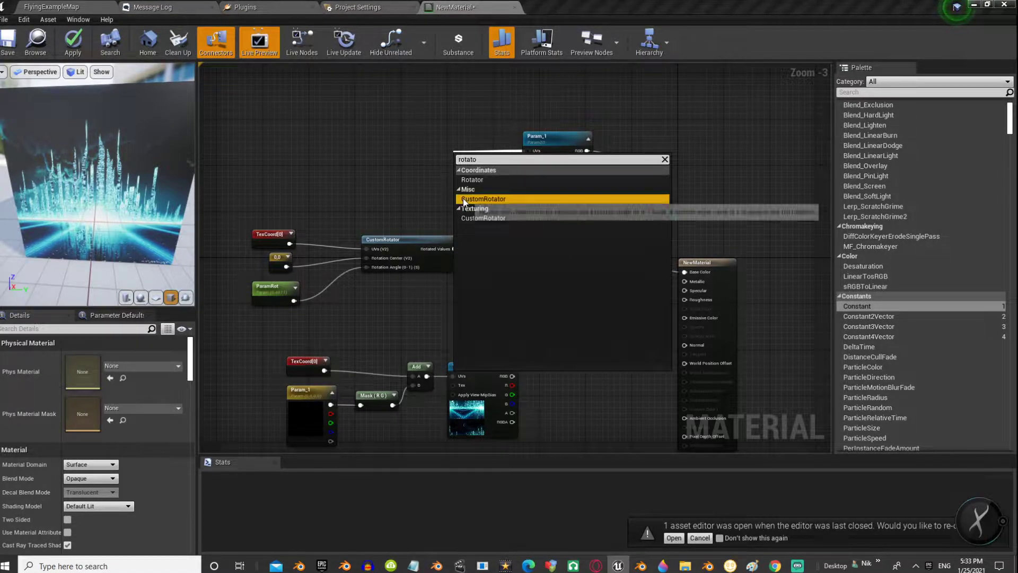
left_click(463, 198)
mouse_move(431, 148)
left_mouse_down()
mouse_move(477, 158)
mouse_move(439, 145)
left_mouse_up()
left_click(482, 127)
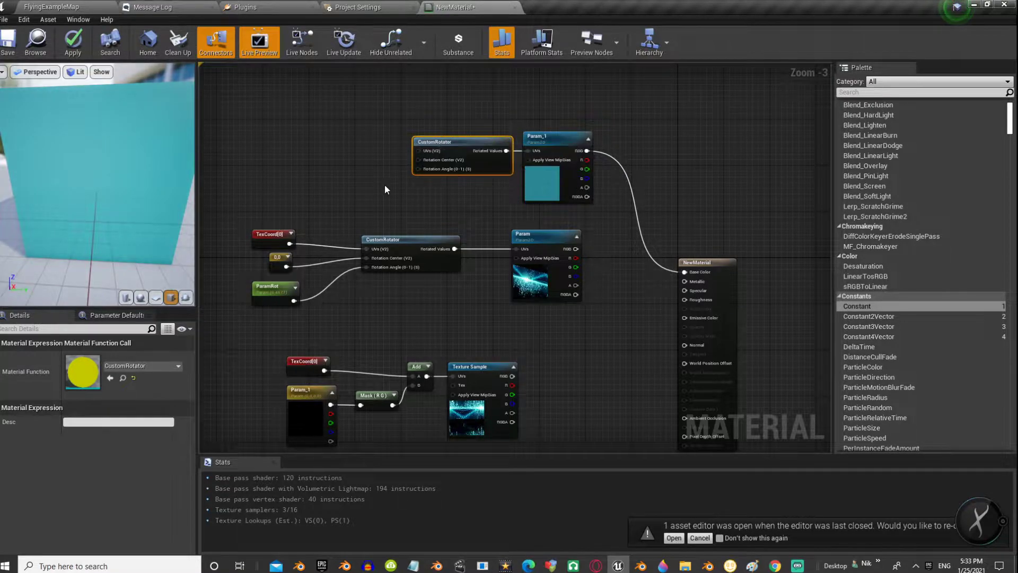
- Add a TextureCoordinate node connected to the UVs input of the new CustomRotator
right_click_drag(369, 183, 451, 177)
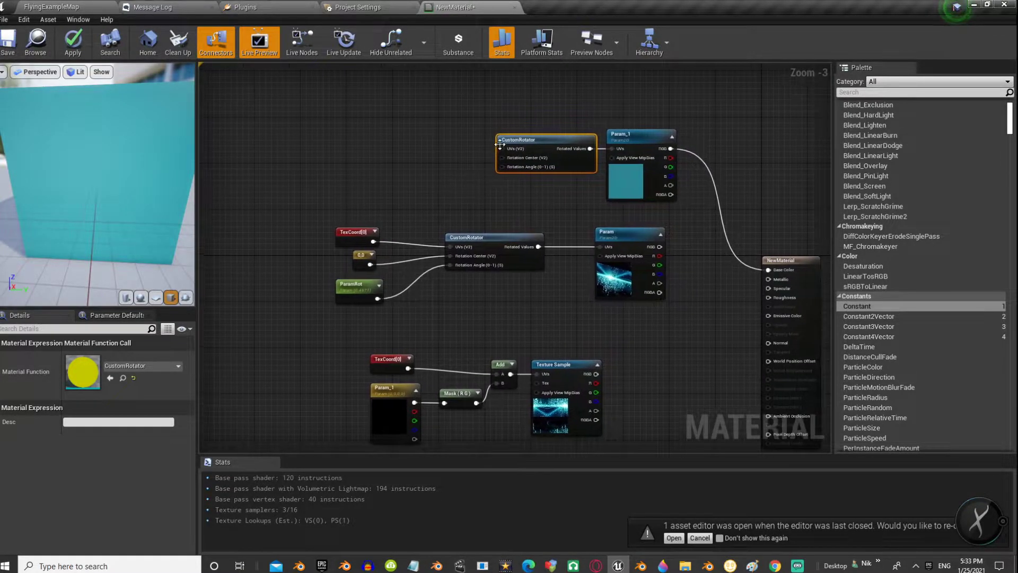
left_click_drag(500, 148, 422, 137)
type("te")
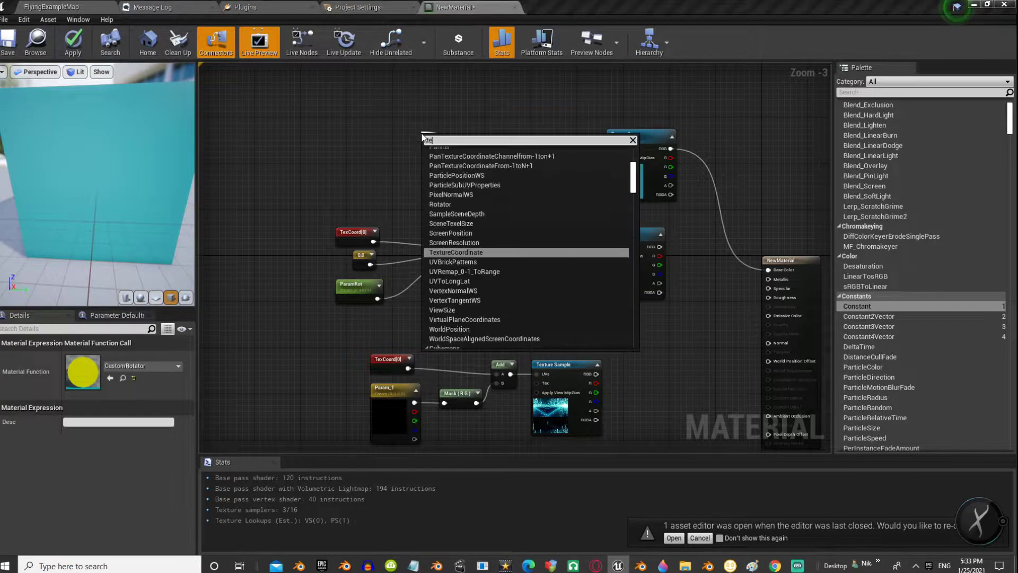
left_click(472, 252)
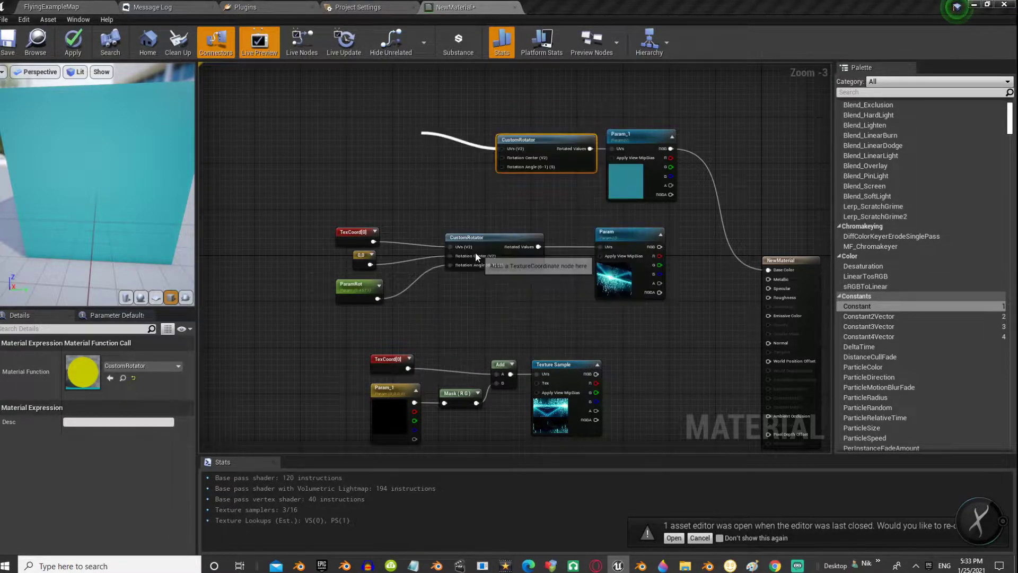
left_click_drag(451, 154, 450, 145)
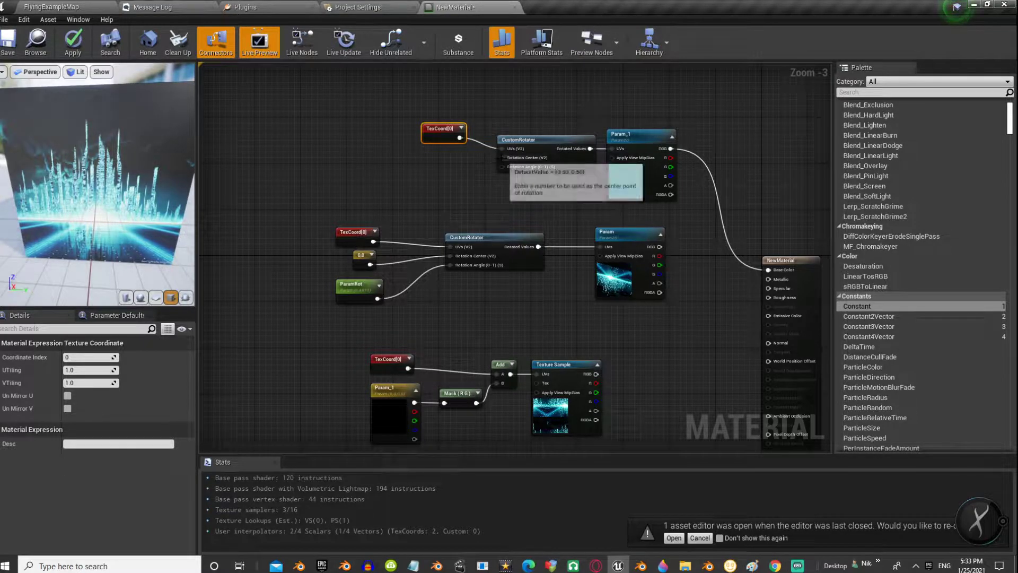
left_click_drag(848, 306, 504, 160)
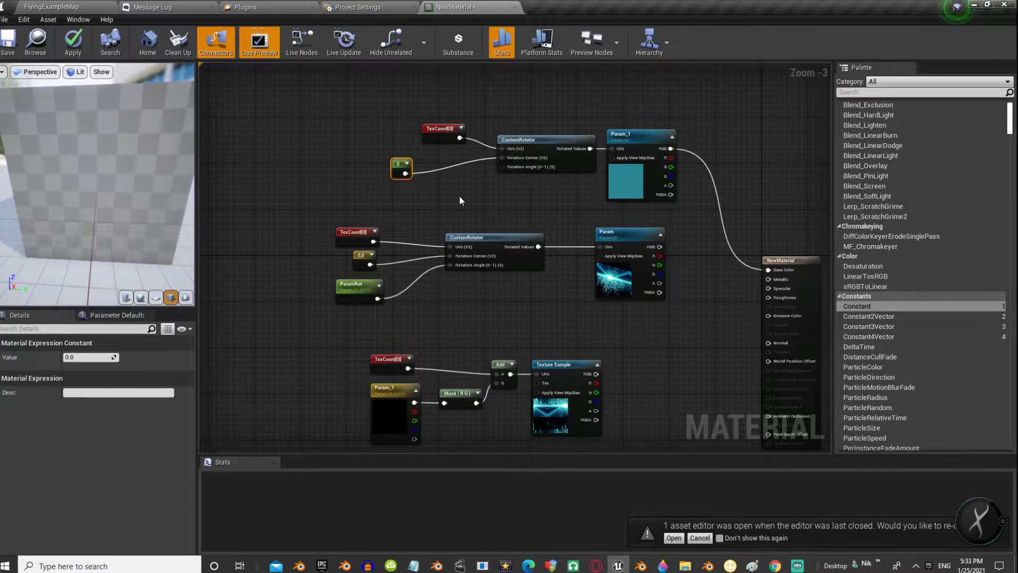
left_click(365, 257)
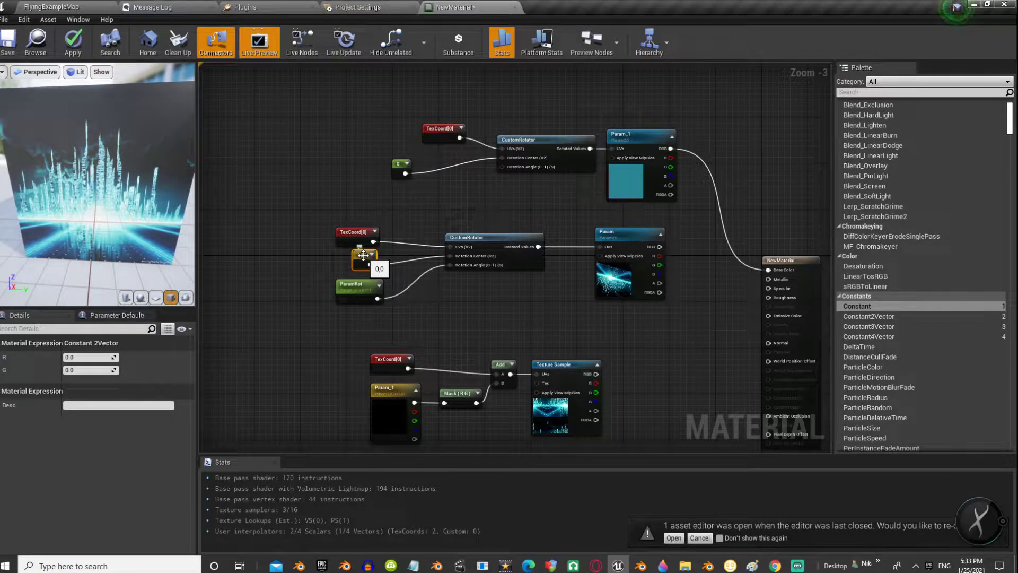
left_click(403, 163)
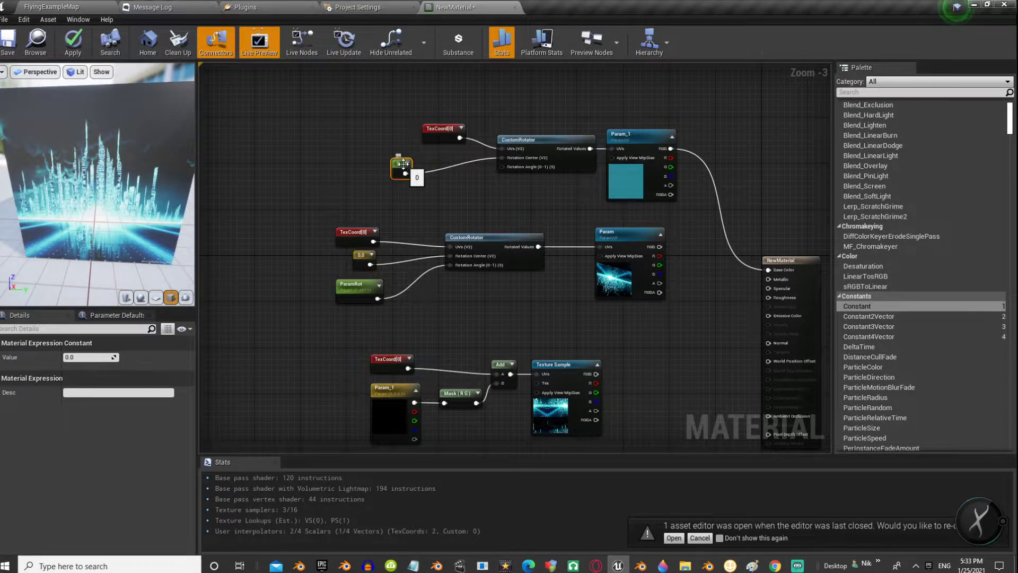
key("Delete")
- Add a Constant2Vector node, connect it to the new CustomRotator's Rotation Center input, and place it just below the TexCoord node
left_click_drag(900, 316, 502, 158)
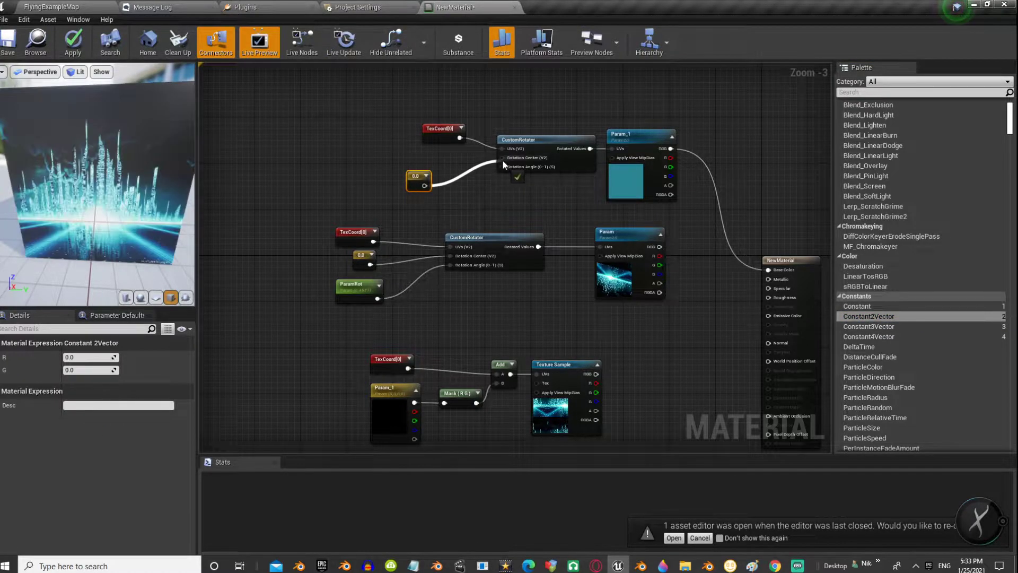
left_click_drag(417, 176, 426, 149)
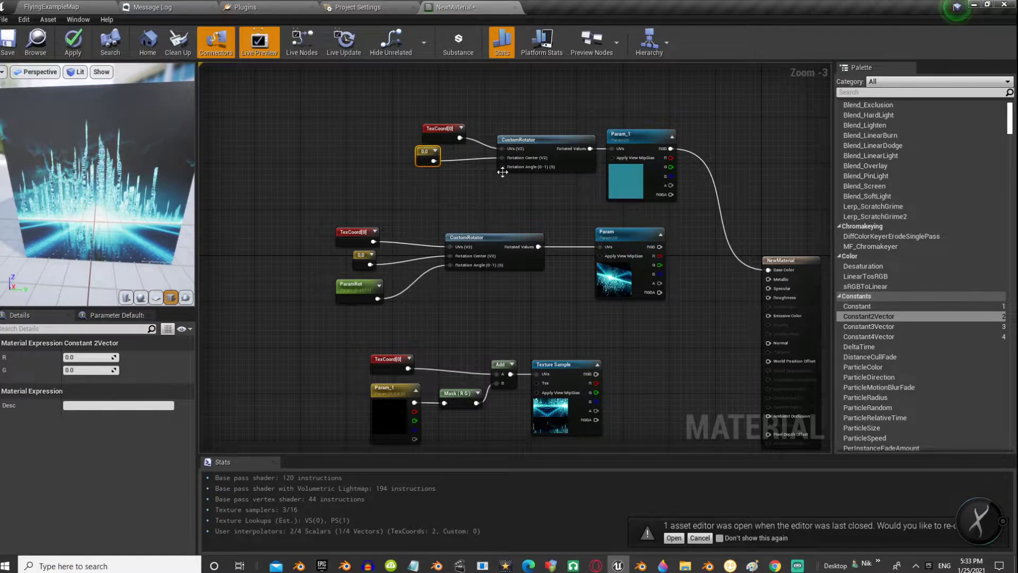
left_click_drag(503, 167, 400, 192)
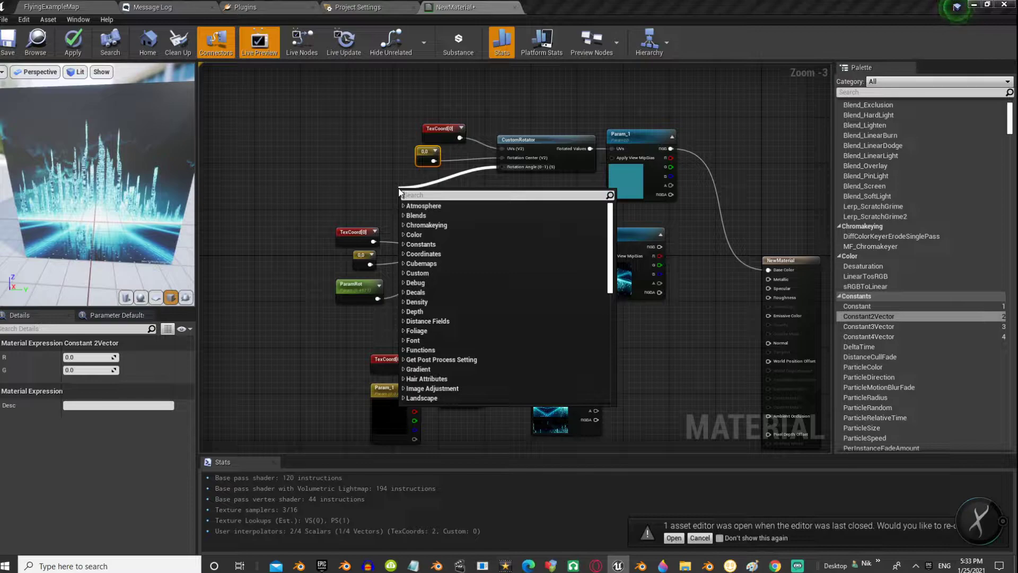
type("param")
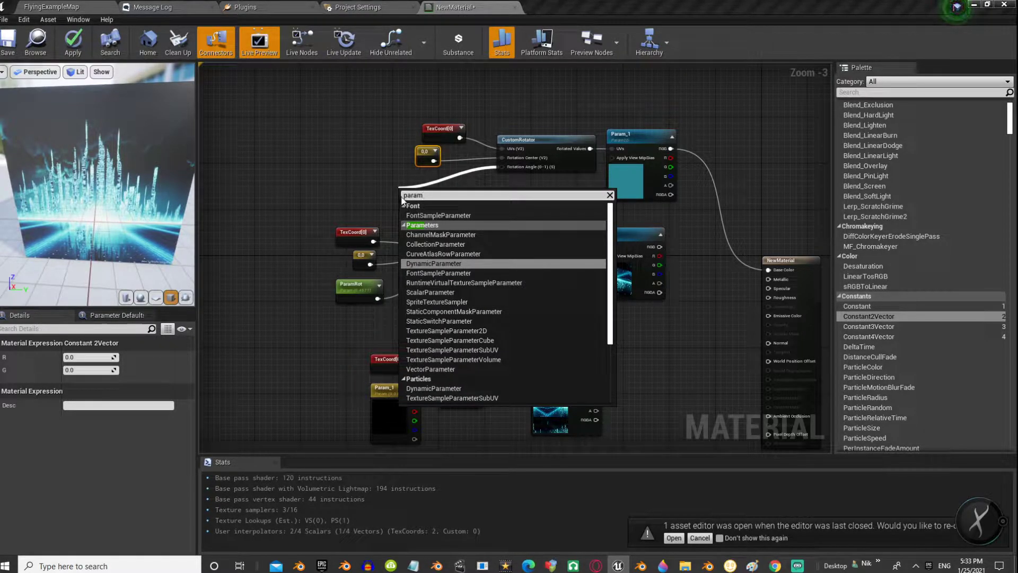
type("etr")
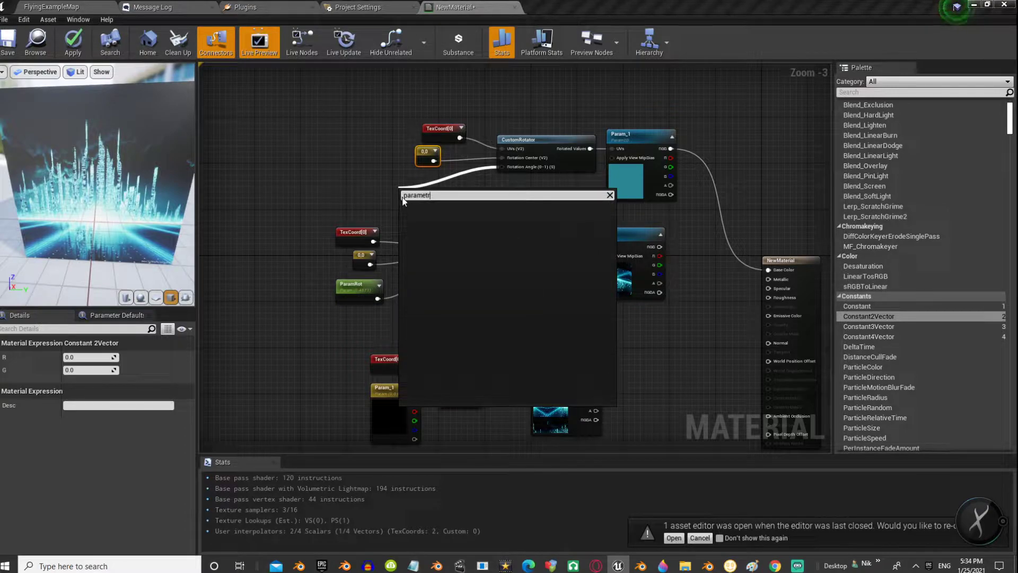
key("BackSpace")
left_click(340, 191)
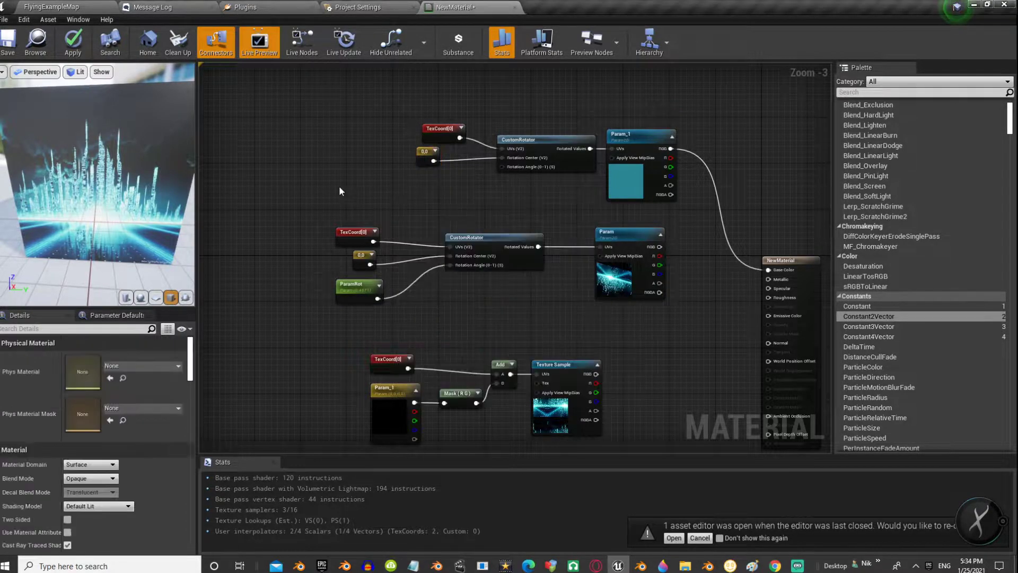
- Feed the new CustomRotator's Rotation Angle from a Constant node and convert that constant to a parameter named Param_Rot
left_click_drag(857, 306, 502, 167)
right_click(396, 190)
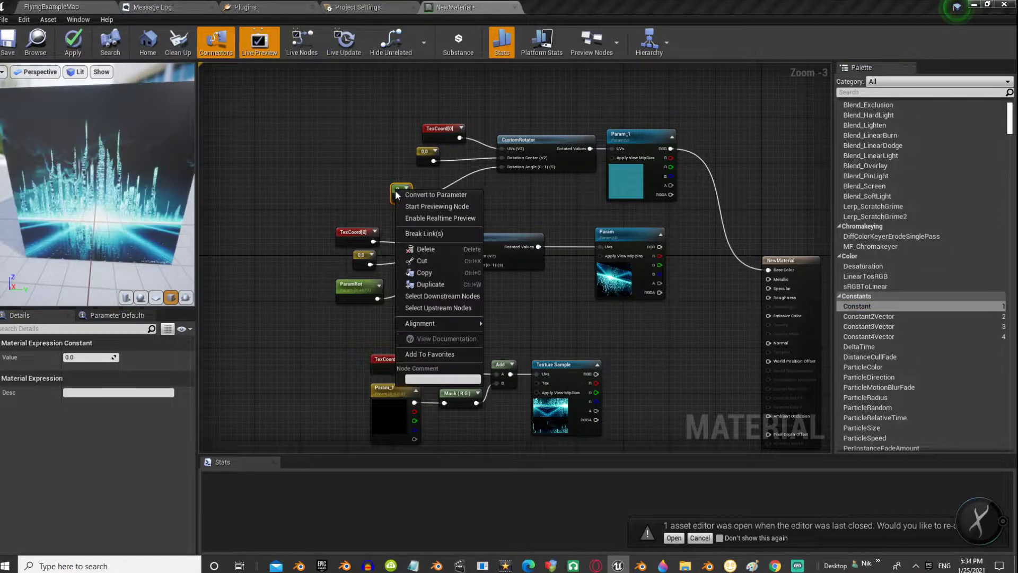
left_click(409, 195)
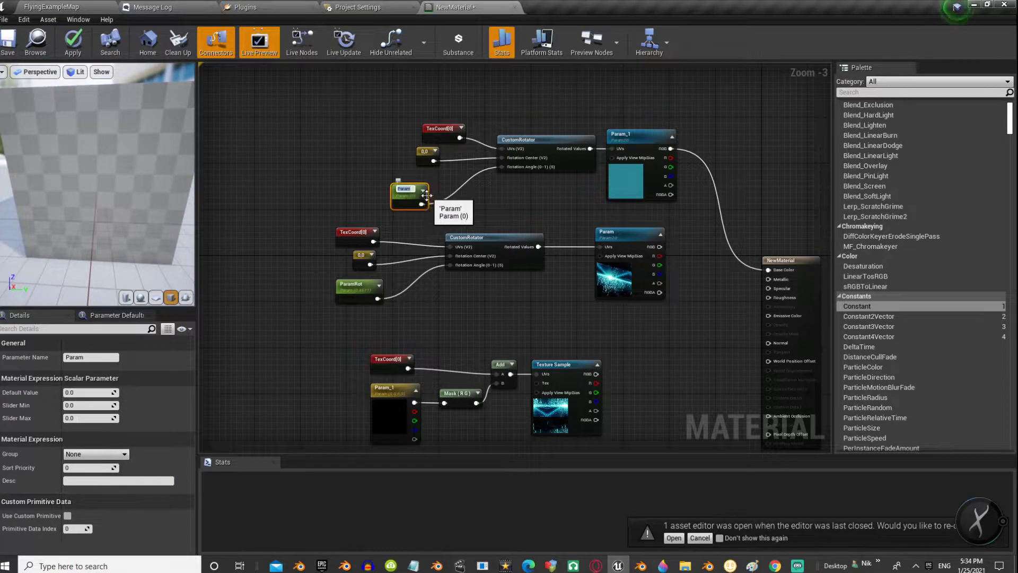
type("_Rot")
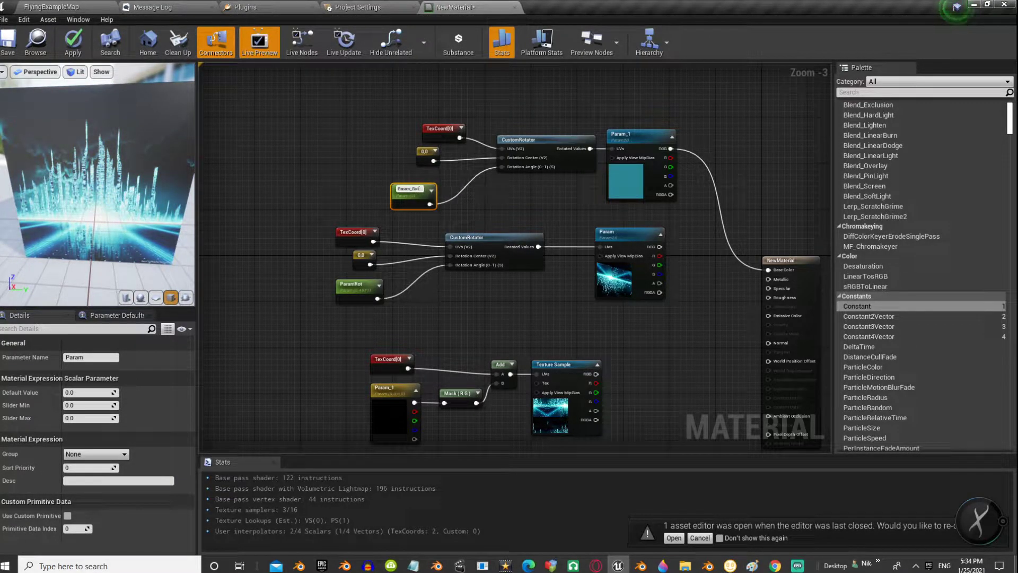
left_click(509, 200)
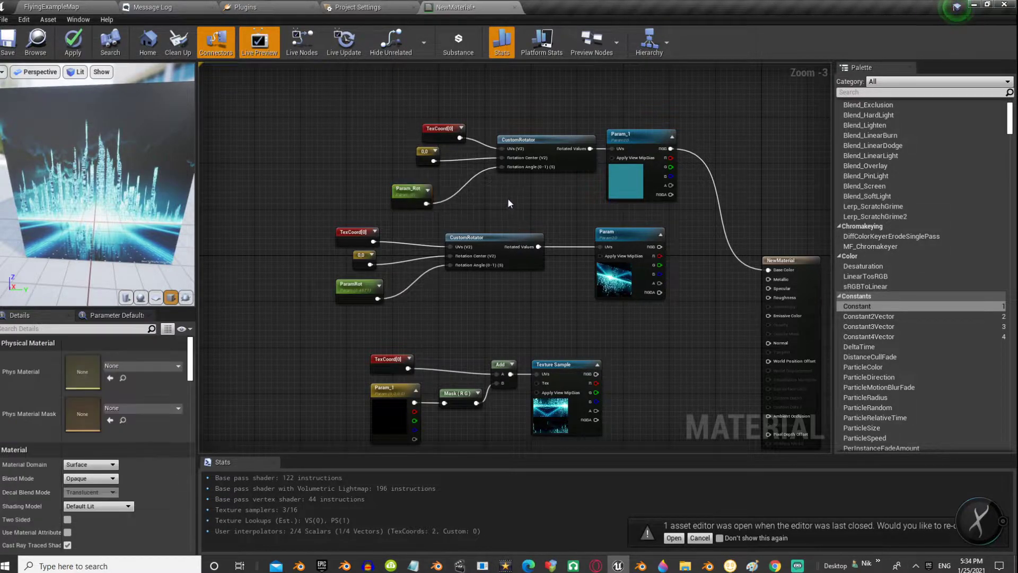
left_click_drag(415, 193, 418, 190)
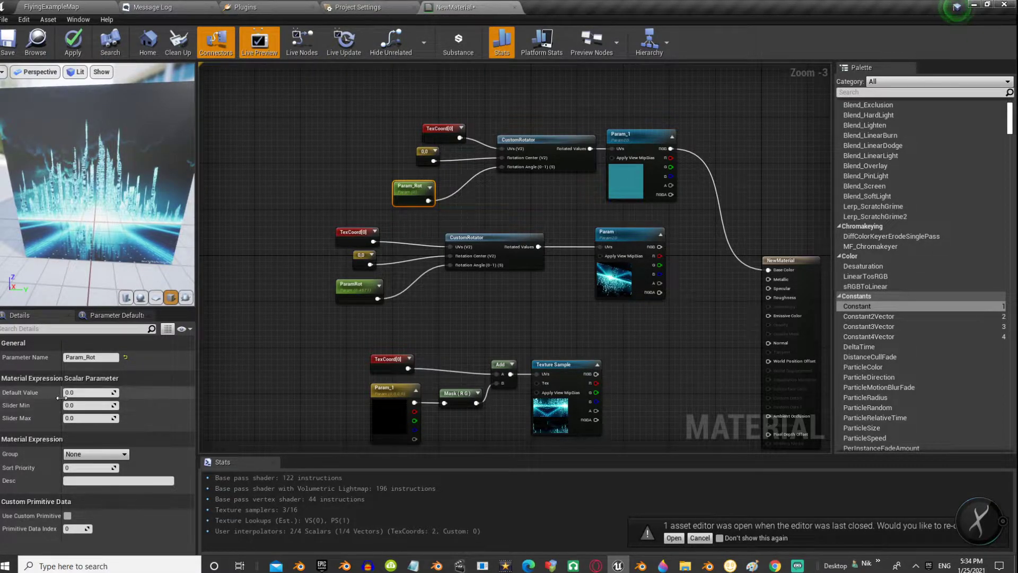
- Try different Default Values on Param_Rot to test the rotation in the preview, and reset the value to 0
left_click_drag(74, 393, 90, 393)
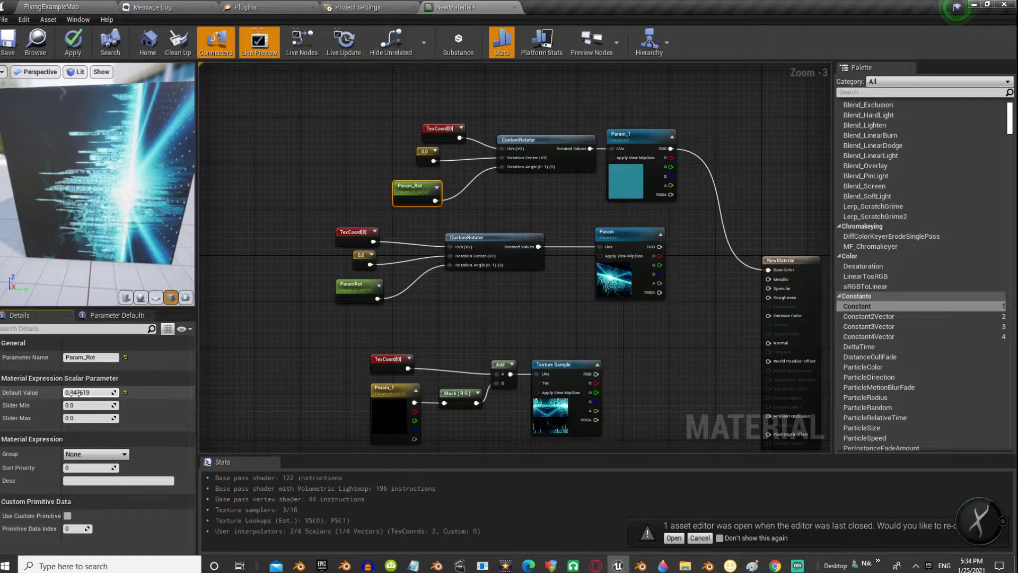
left_click_drag(76, 393, 75, 393)
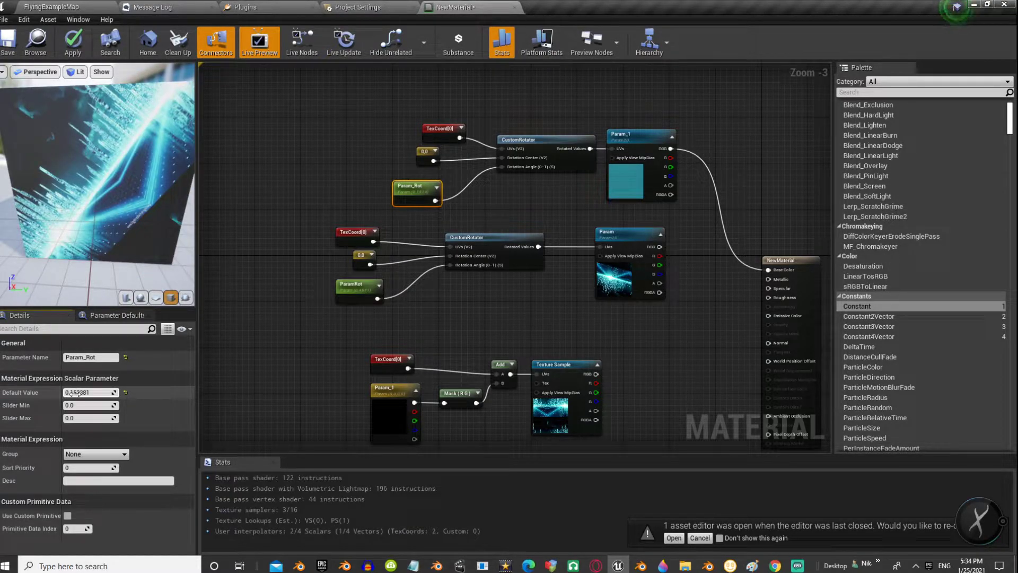
type("0")
key("Return")
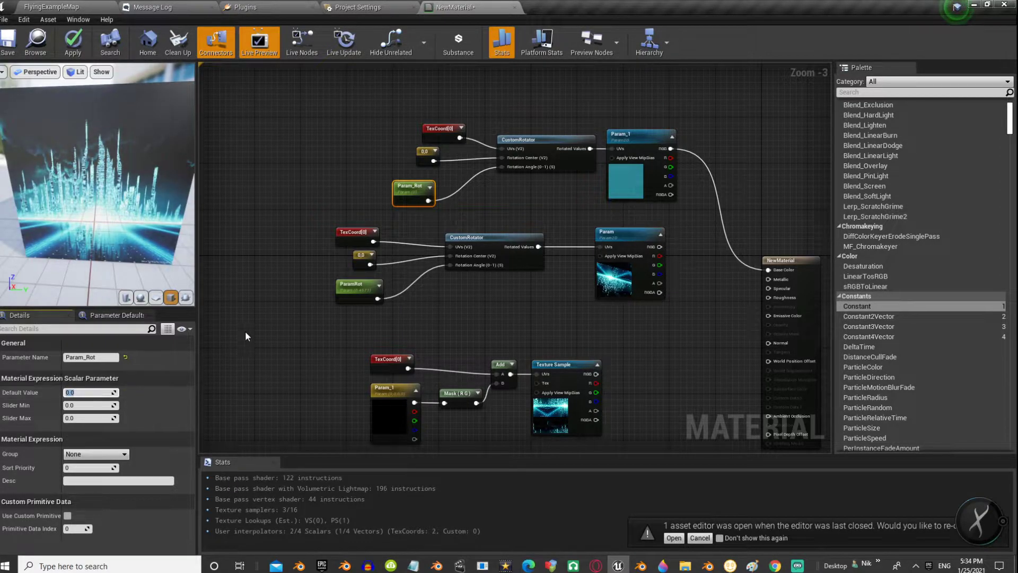
- Move the old Param rotator group far to the left in the graph and the new Param_1 rotator group slightly down and left
left_click_drag(297, 221, 651, 316)
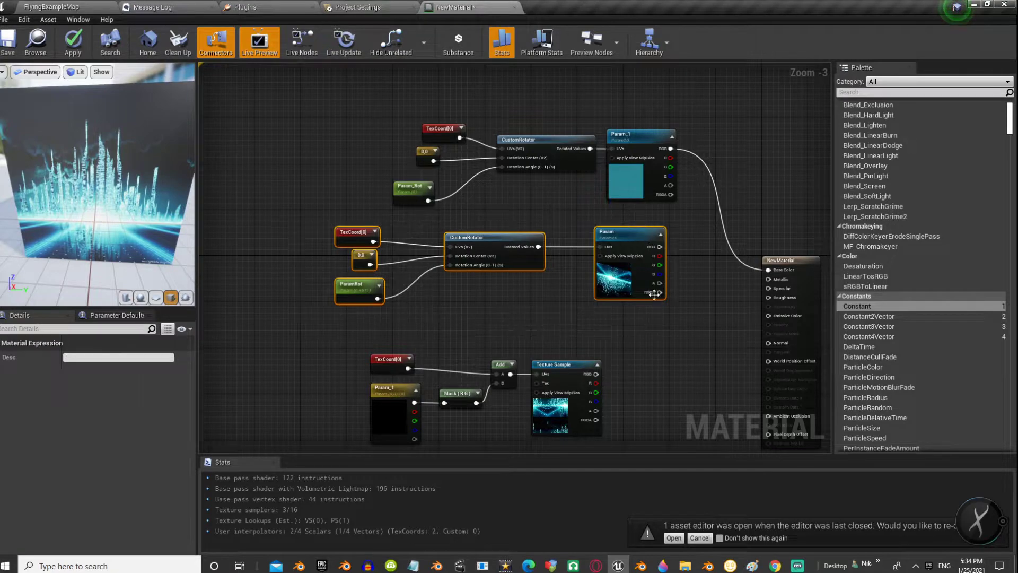
left_click_drag(642, 237, 301, 237)
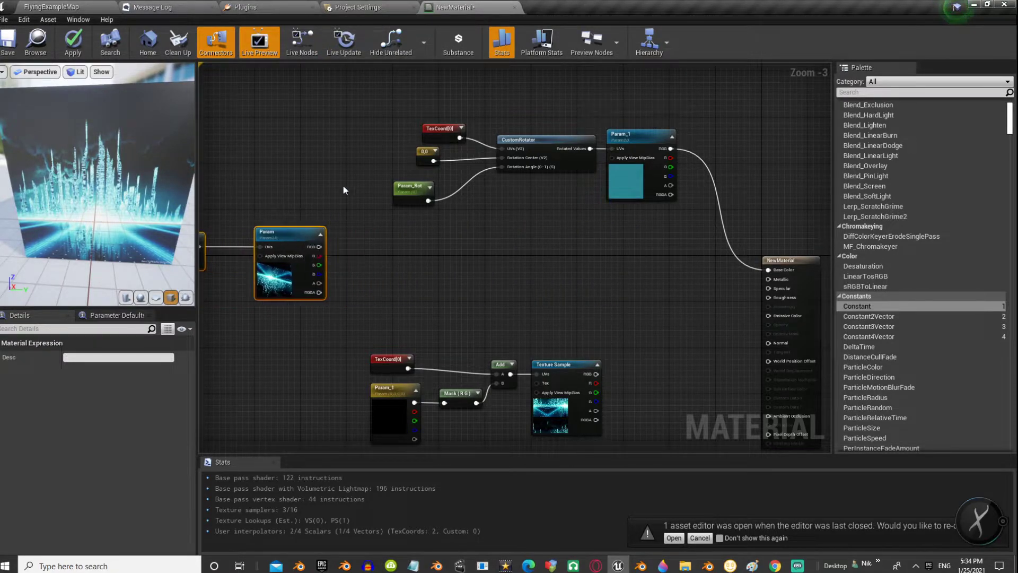
left_click_drag(373, 103, 648, 241)
left_click_drag(636, 151, 601, 192)
- Select Param_Rot after Param_1 and look at FlyingExampleMap before returning to NewMaterial
left_click(575, 228)
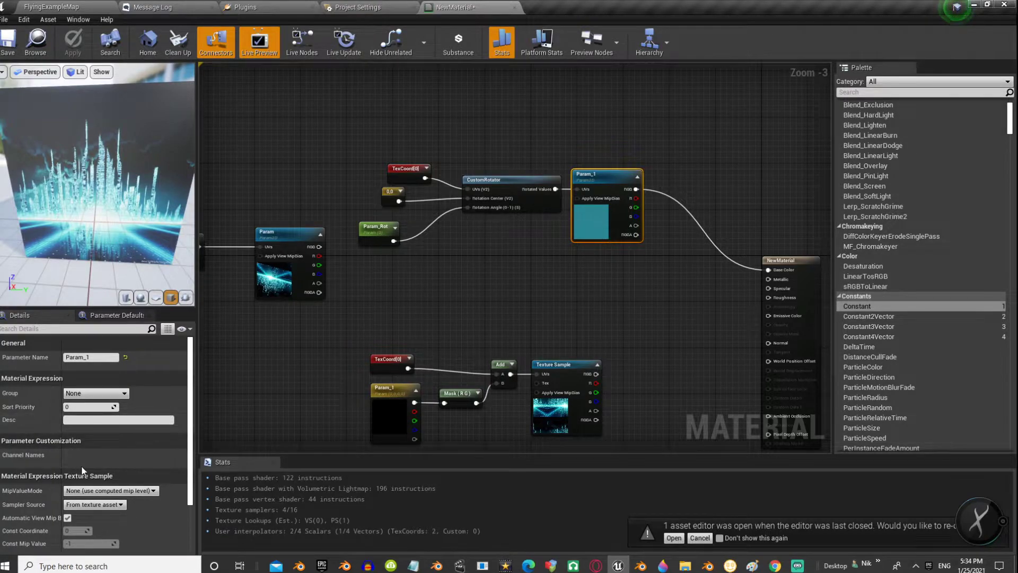
left_click(378, 233)
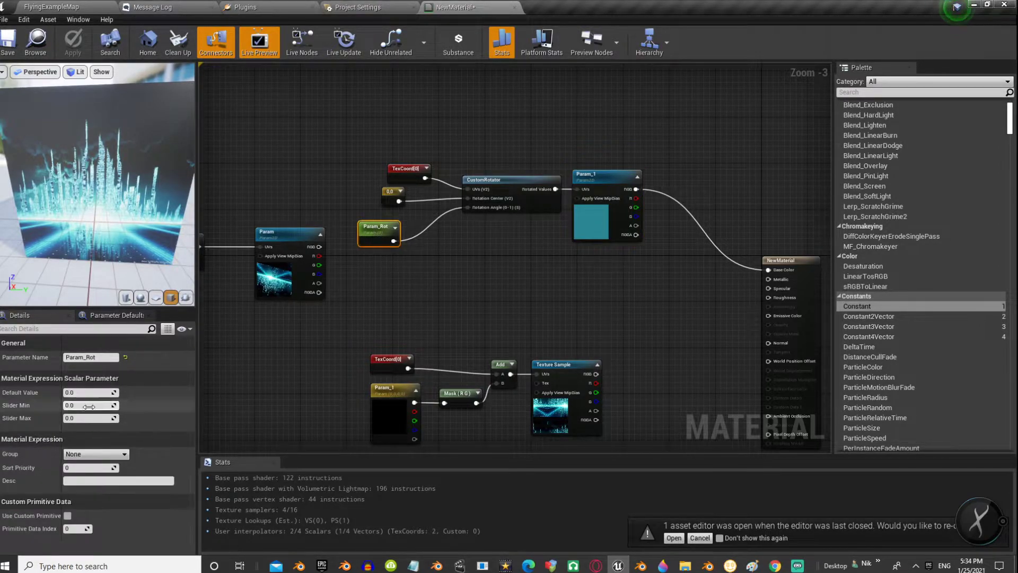
left_click(79, 6)
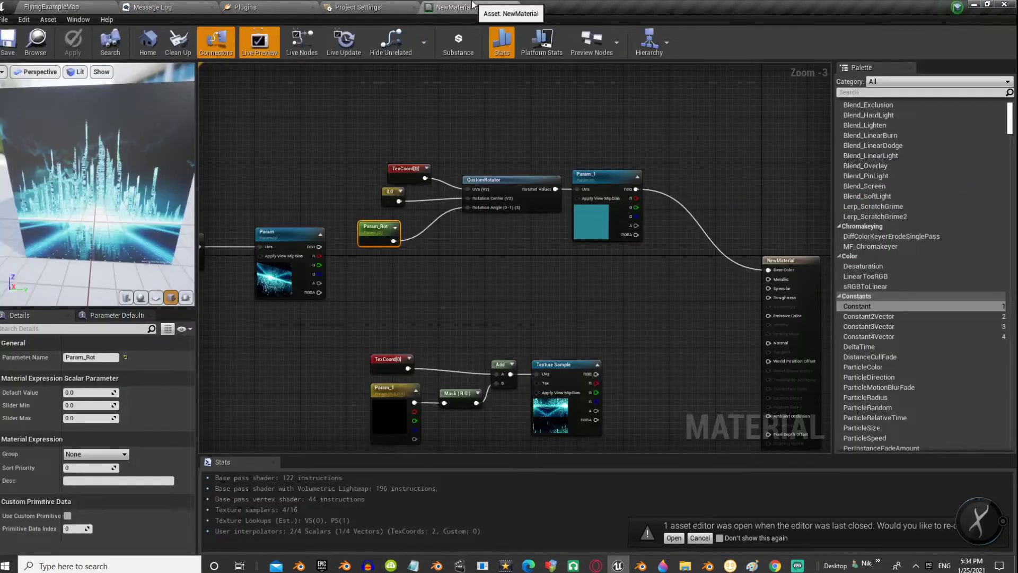
left_click(455, 7)
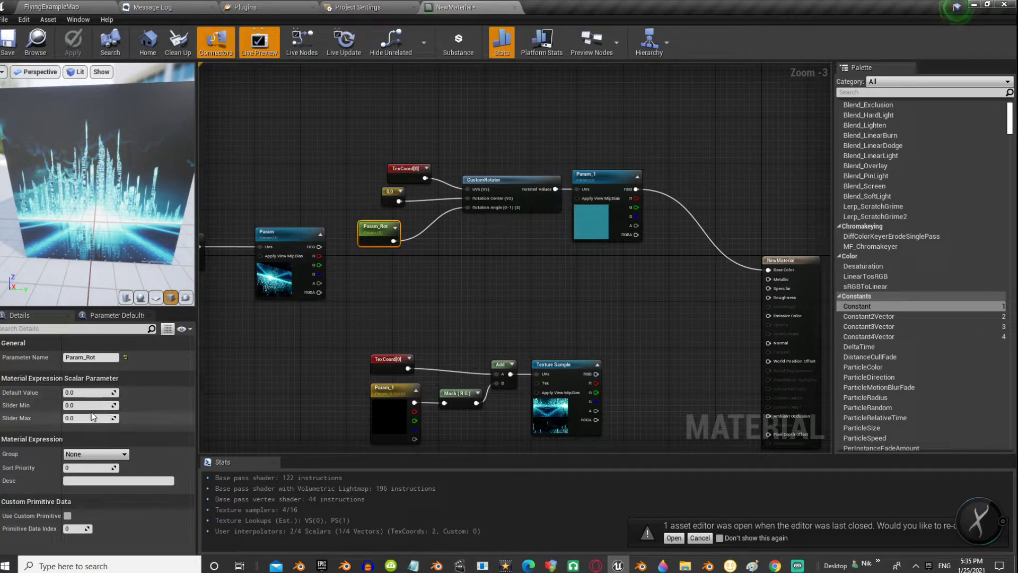
- Set Param_Rot's Default Value to about 0.095, apply the material and check the cube in FlyingExampleMap
left_click_drag(85, 393, 86, 396)
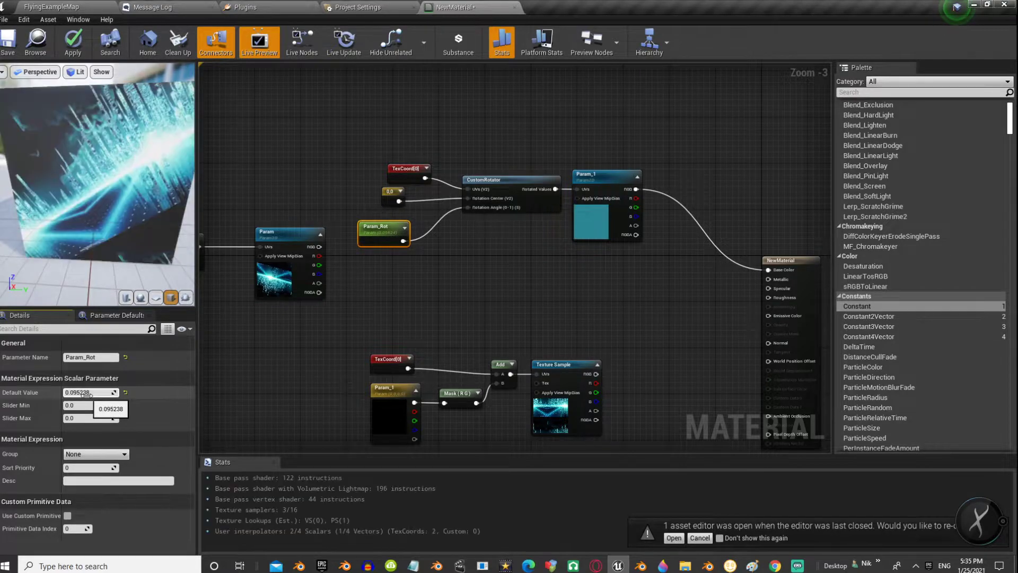
left_click(74, 45)
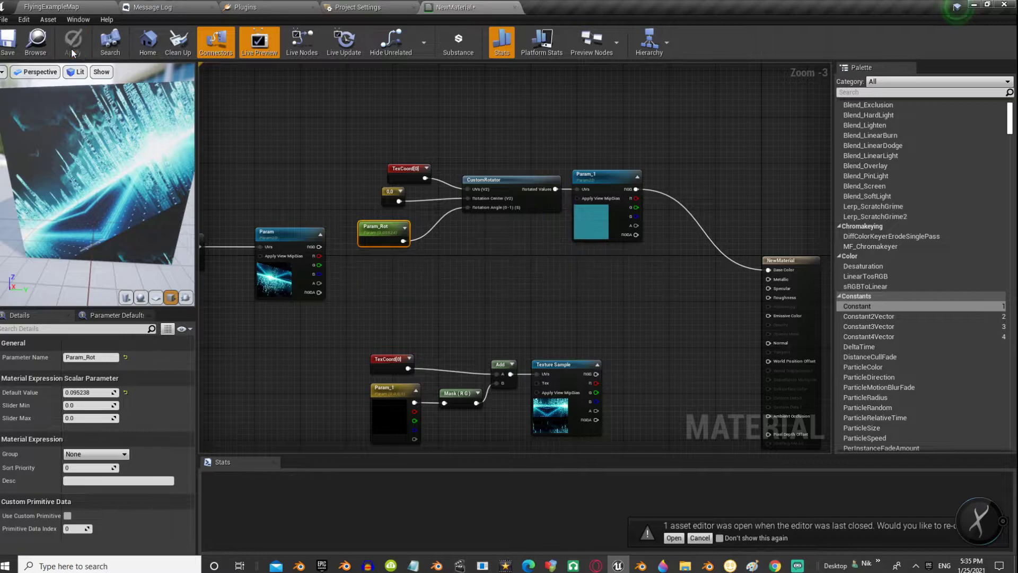
left_click(51, 7)
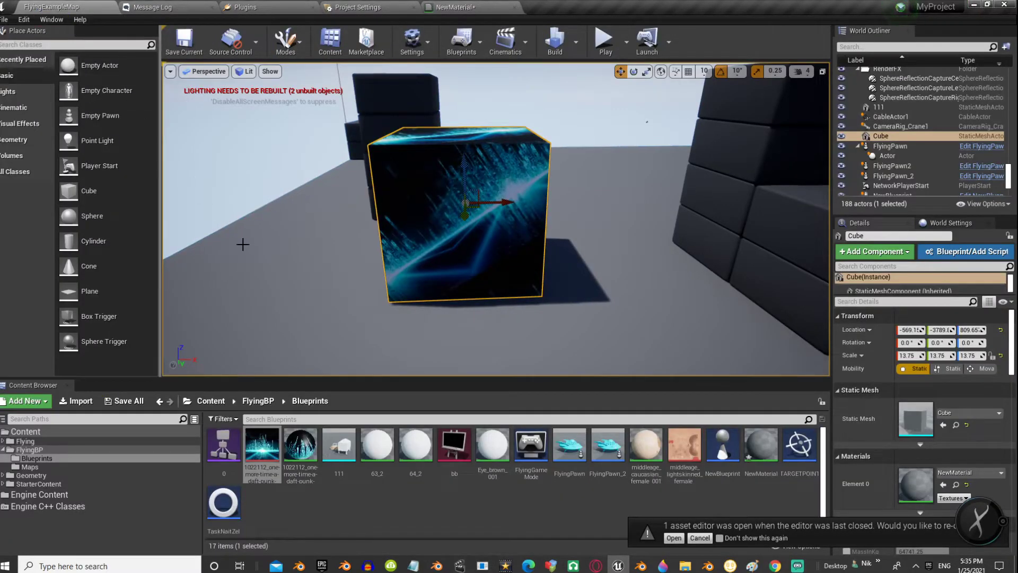
right_click_drag(261, 236, 271, 228)
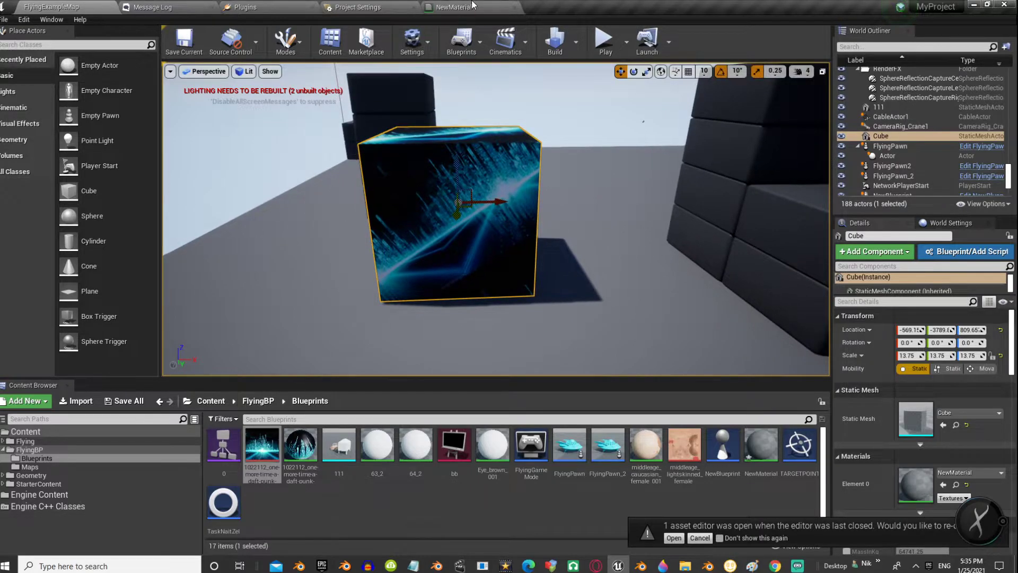
left_click(454, 7)
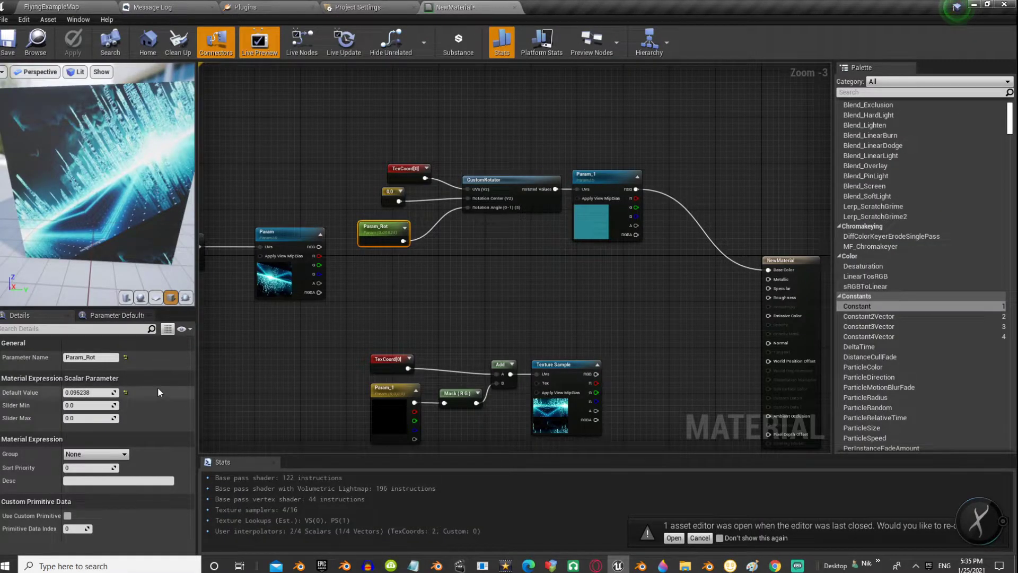
- Reset Param_Rot's Default Value to 0
left_click(84, 393)
type("0")
left_click(255, 389)
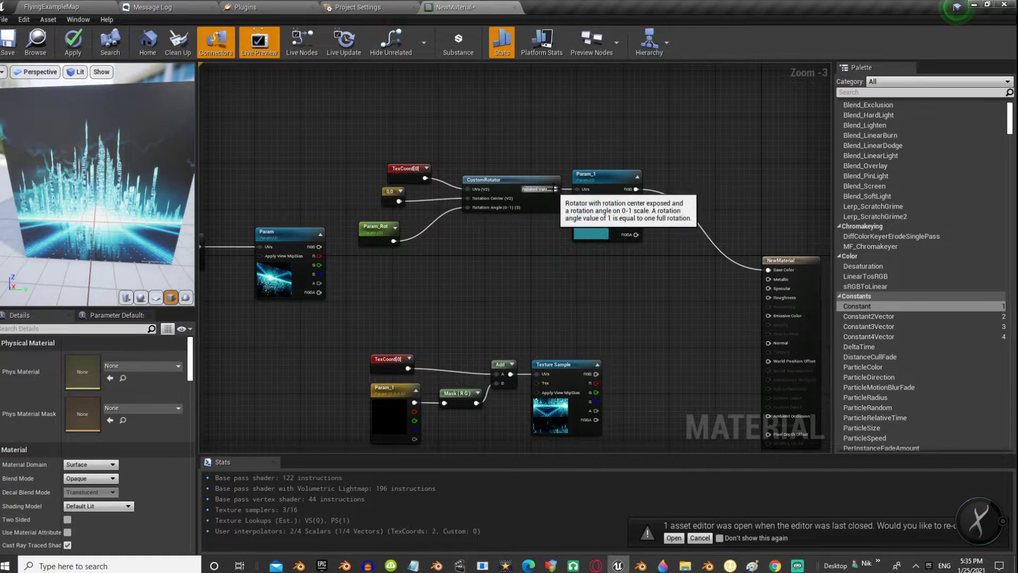
- Move Param_1 beside the NewMaterial node and add a second Add node feeding its UVs input
left_click_drag(596, 180, 687, 260)
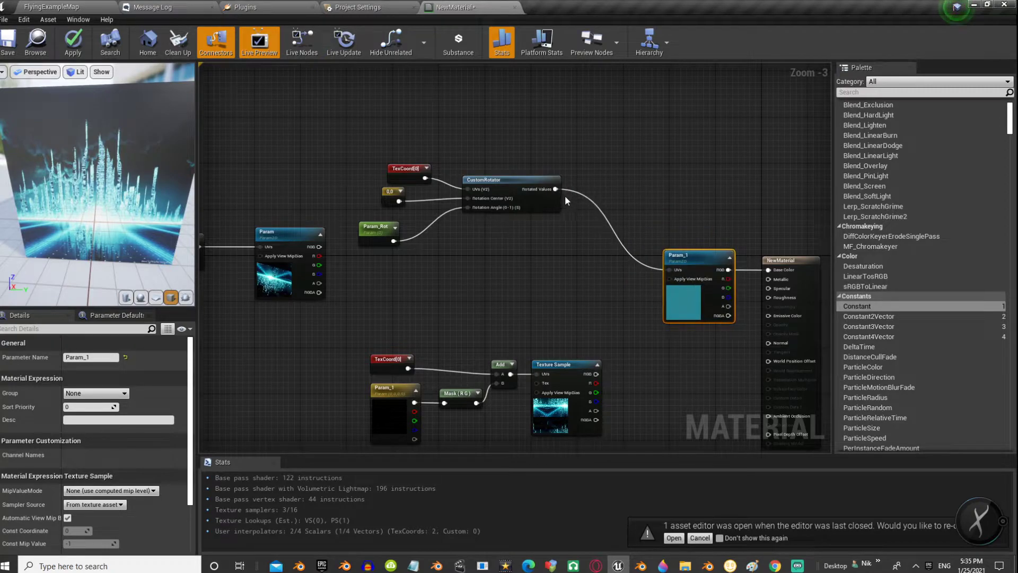
left_click_drag(507, 366, 564, 283)
type("add")
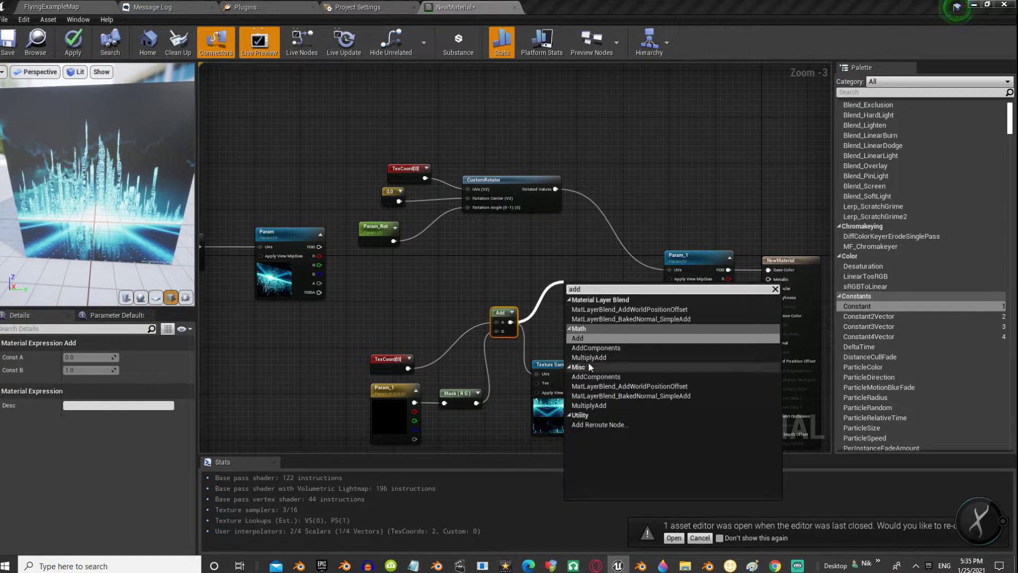
left_click(590, 338)
left_click_drag(590, 284, 670, 270)
- Disconnect the Texture Sample's UVs, and feed the new Add with the CustomRotator's Rotated Values in A and the original Add in B
left_click_drag(511, 322, 577, 291)
left_click_drag(577, 293, 576, 292)
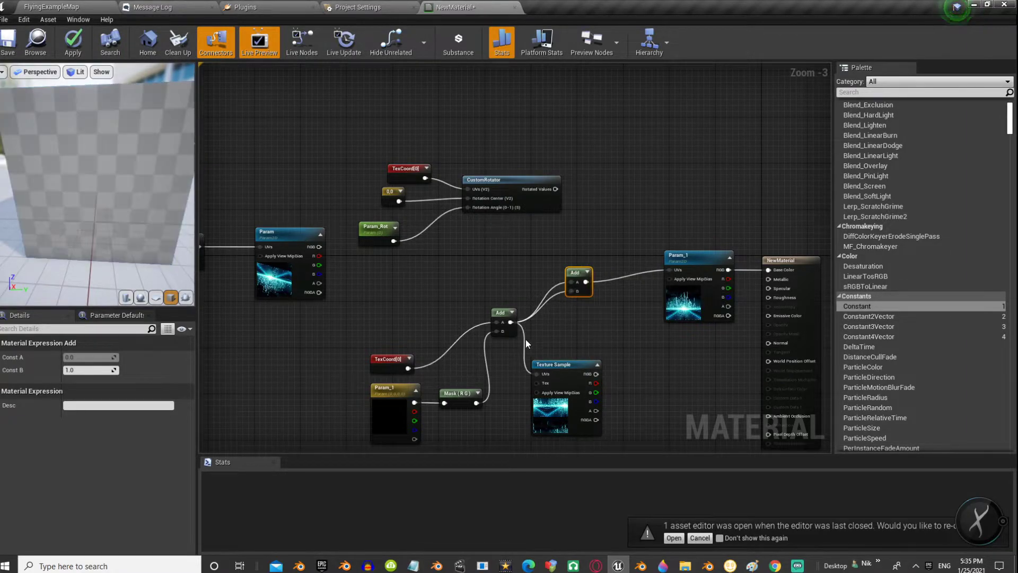
left_click(524, 343)
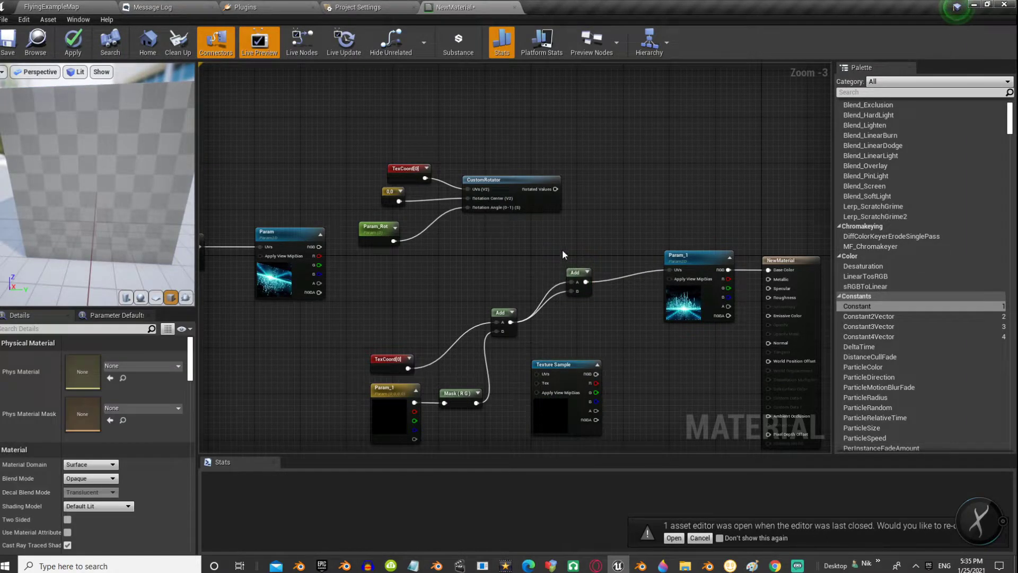
left_click_drag(555, 189, 620, 267)
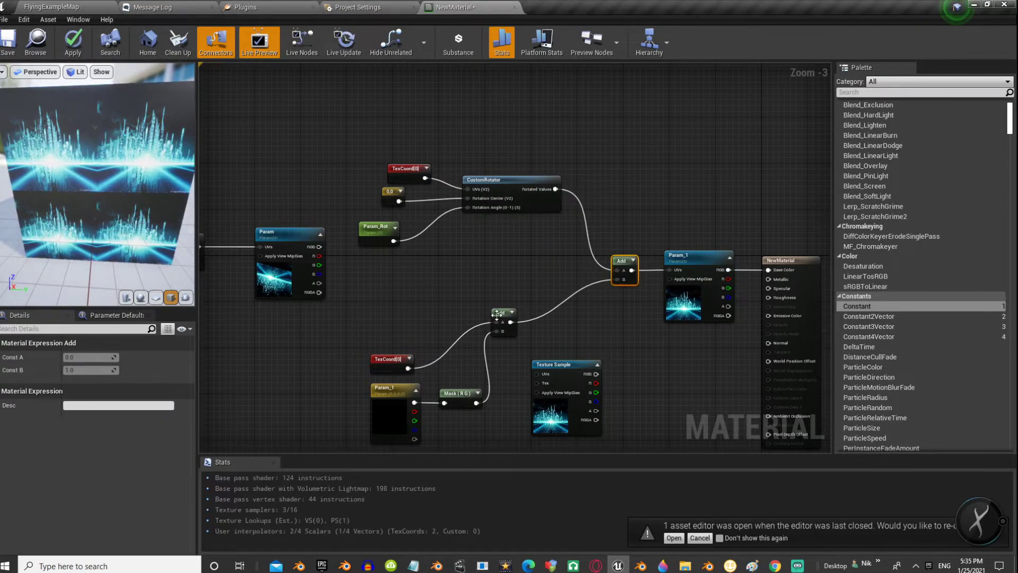
- Move the unused Texture Sample to the left of the vector Param_1 node, and the original Add down in line with its TexCoord node
left_click_drag(572, 376, 283, 375)
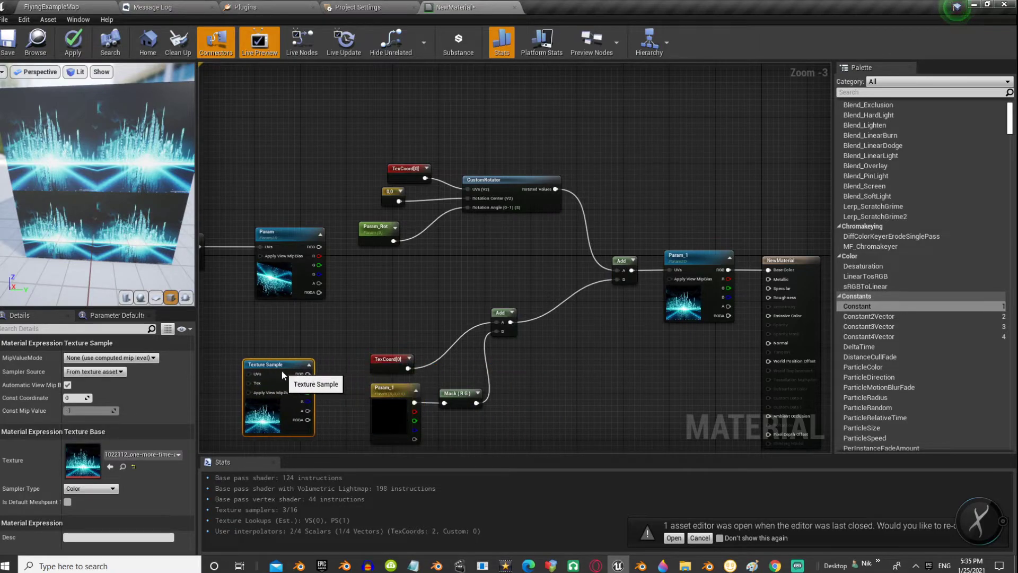
left_click_drag(500, 317, 517, 363)
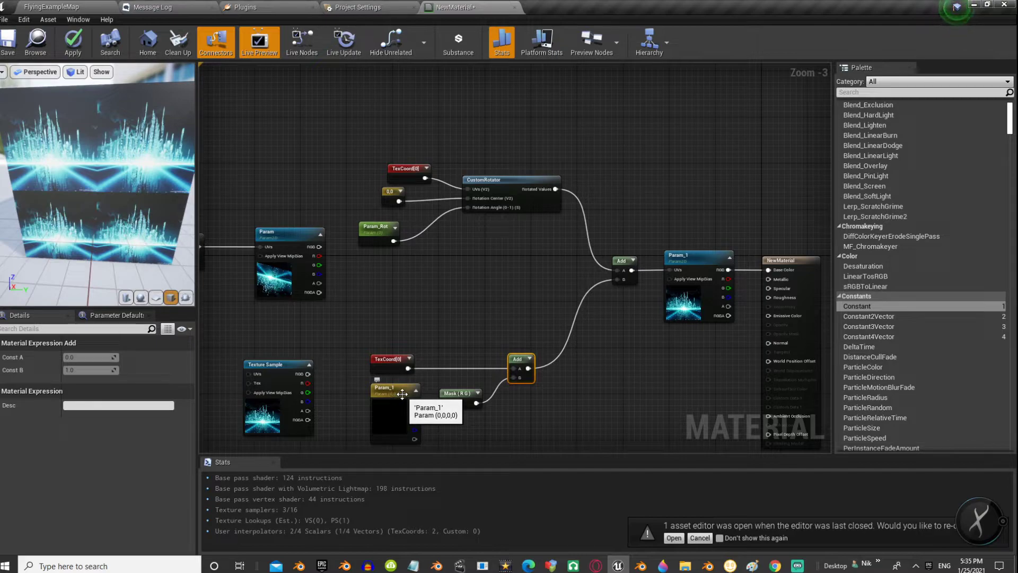
left_click(403, 393)
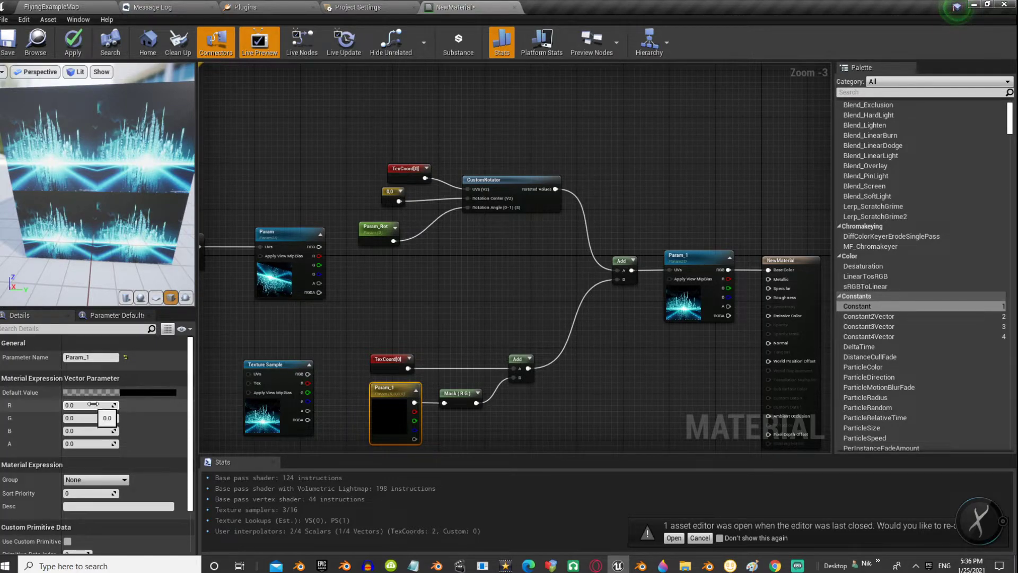
left_click(248, 300)
- Set both UTiling and VTiling of the TexCoord node feeding the original Add to 0
right_click_drag(388, 360, 366, 320)
left_click(366, 321)
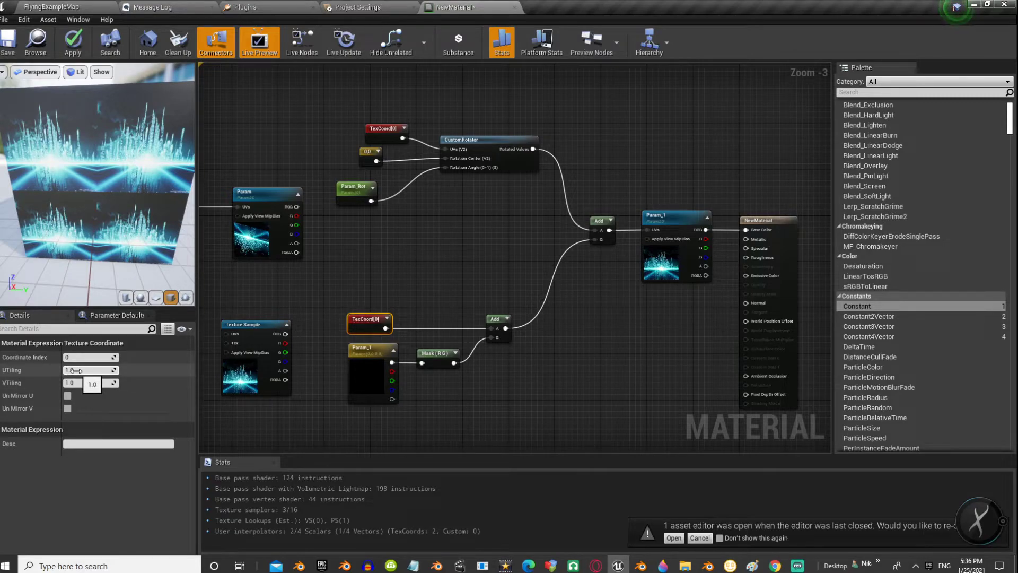
left_click(75, 370)
type("0")
left_click(100, 384)
type("0")
left_click(97, 409)
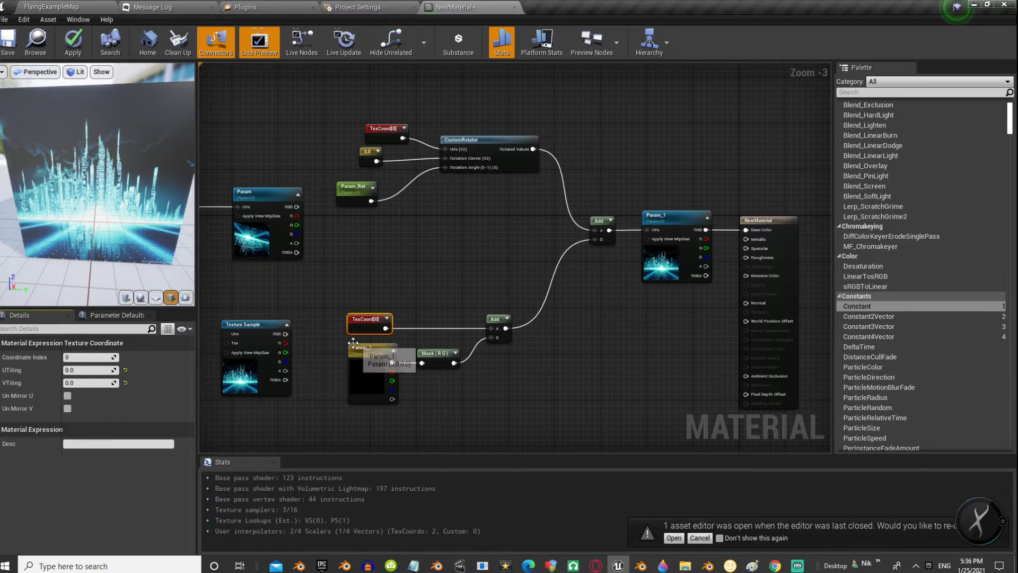
- Shift the texture by setting the vector parameter Param_1 to about R 0.457 and G 0.324
left_click(359, 353)
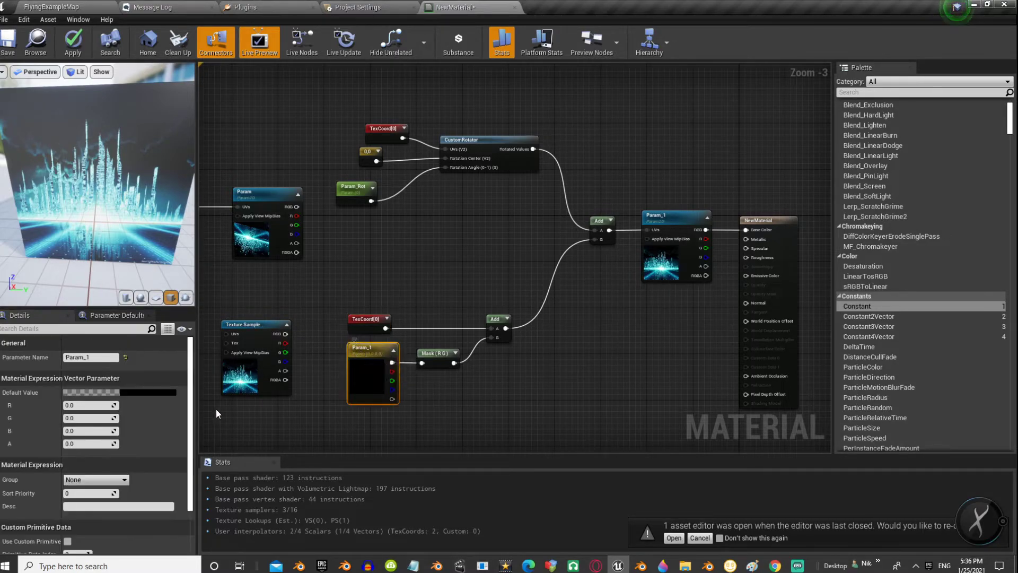
left_click_drag(109, 404, 79, 406)
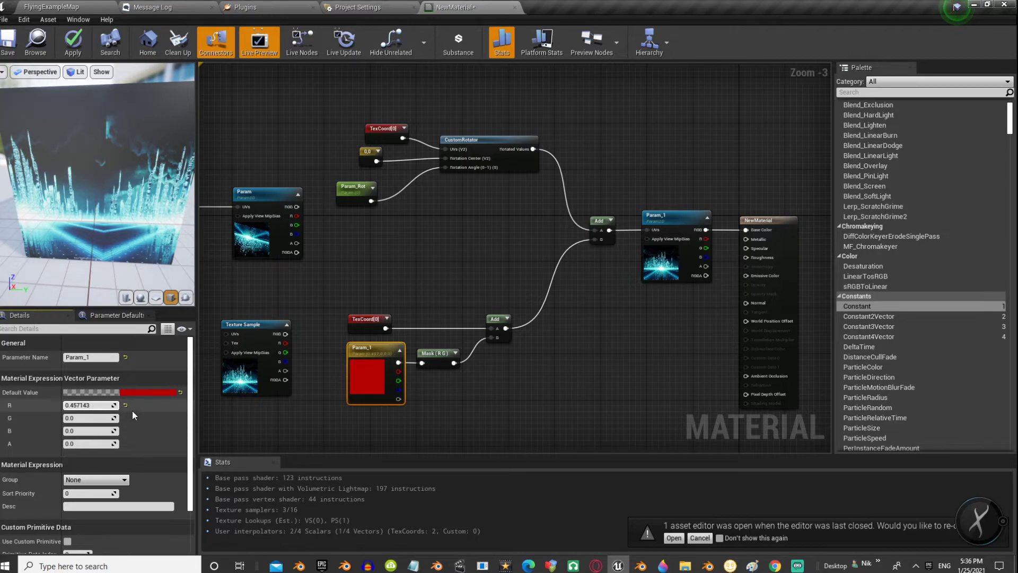
left_click_drag(90, 418, 93, 417)
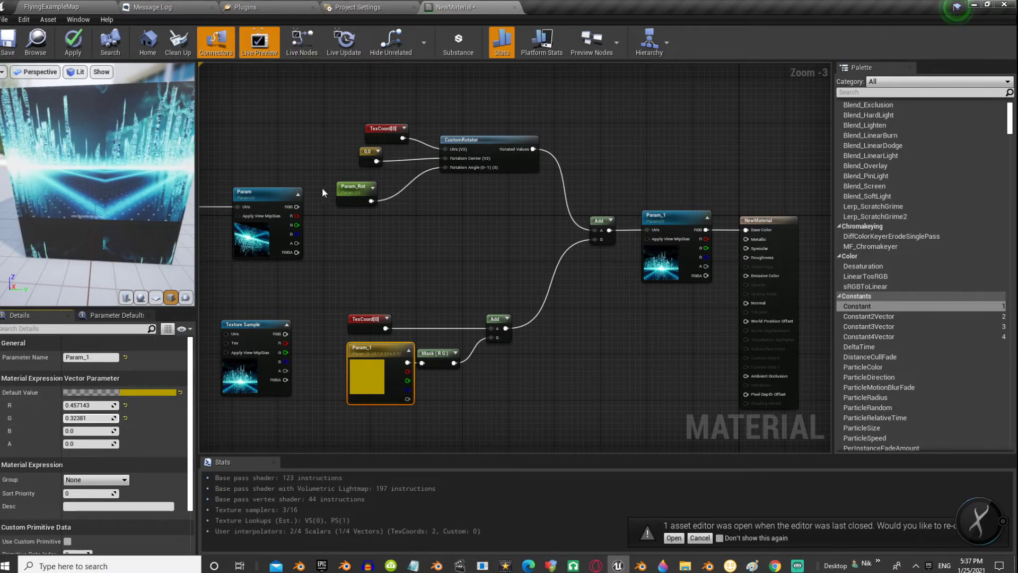
- Set Param_Rot's Default Value to about 0.333, apply the material and check the cube in FlyingExampleMap
left_click(351, 186)
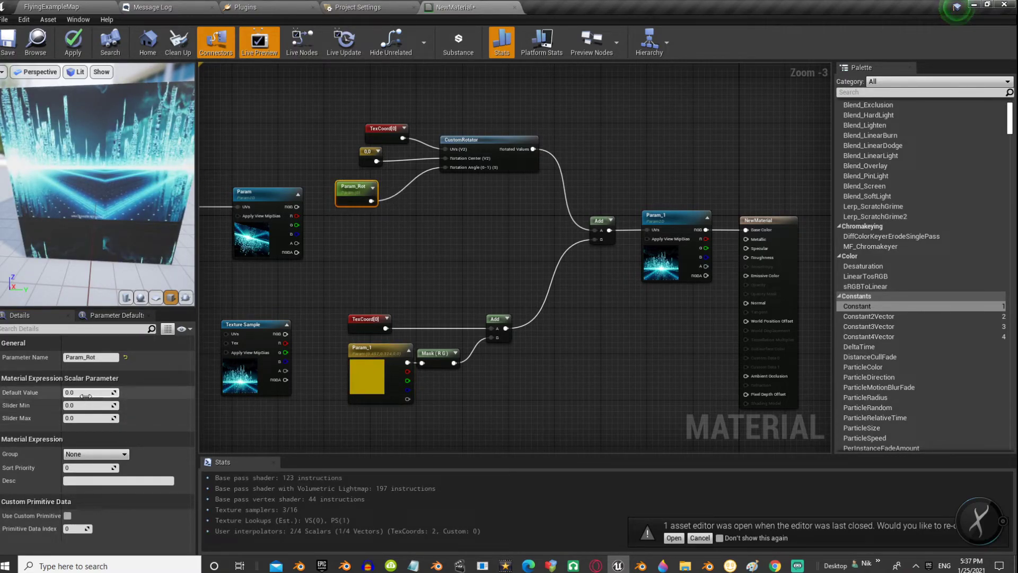
left_click_drag(88, 392, 88, 402)
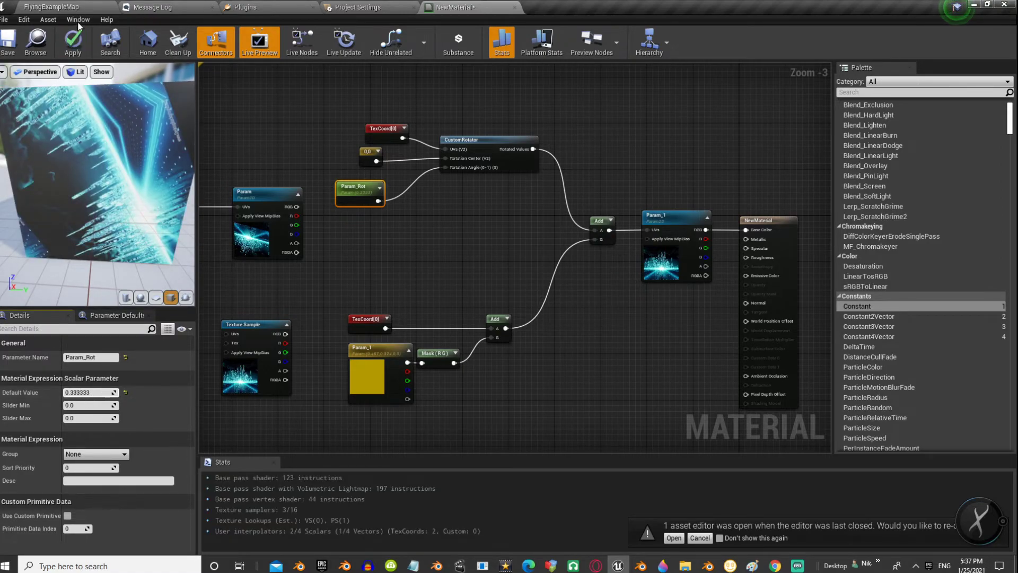
left_click(73, 42)
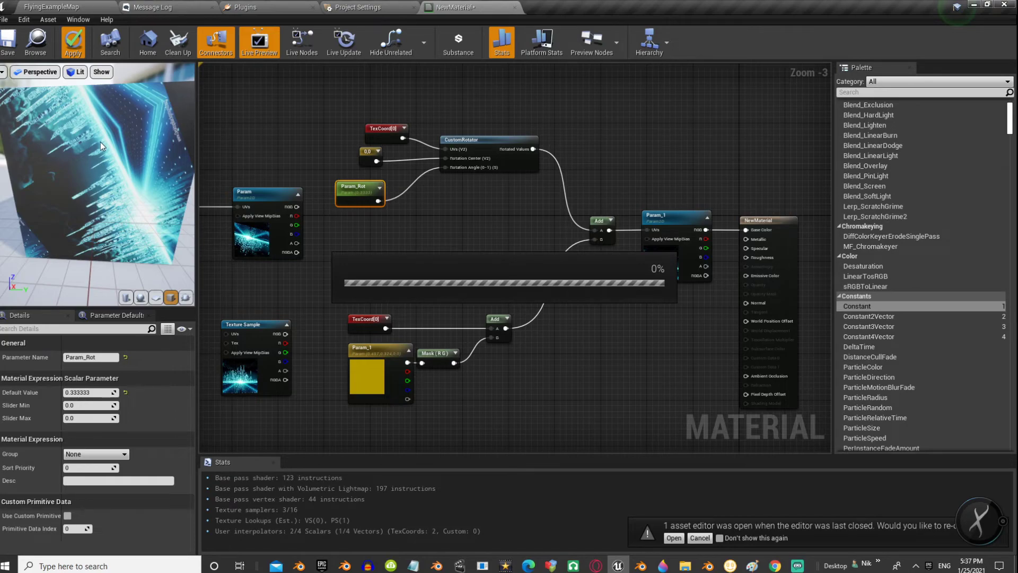
left_click(72, 7)
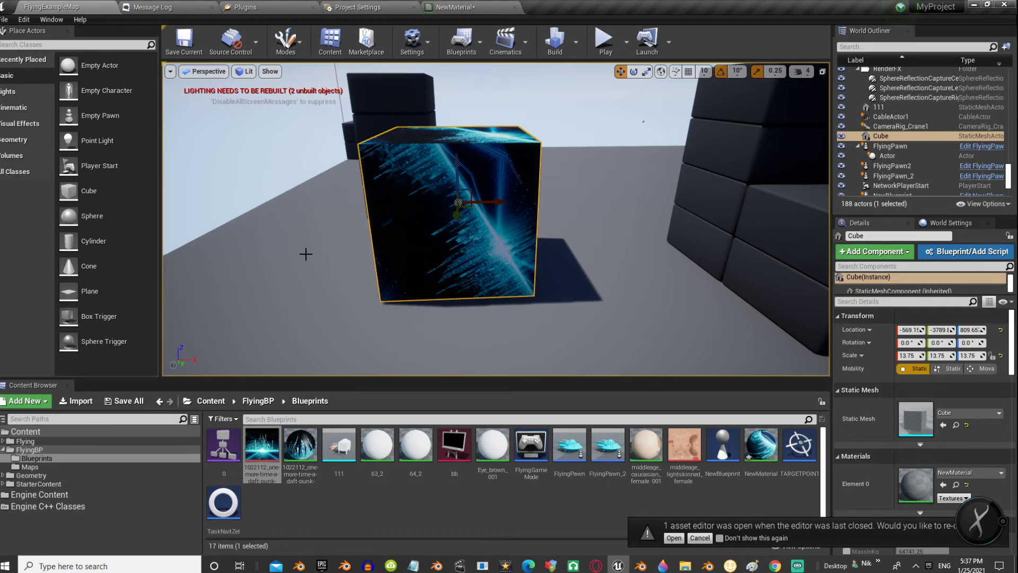
left_click(982, 569)
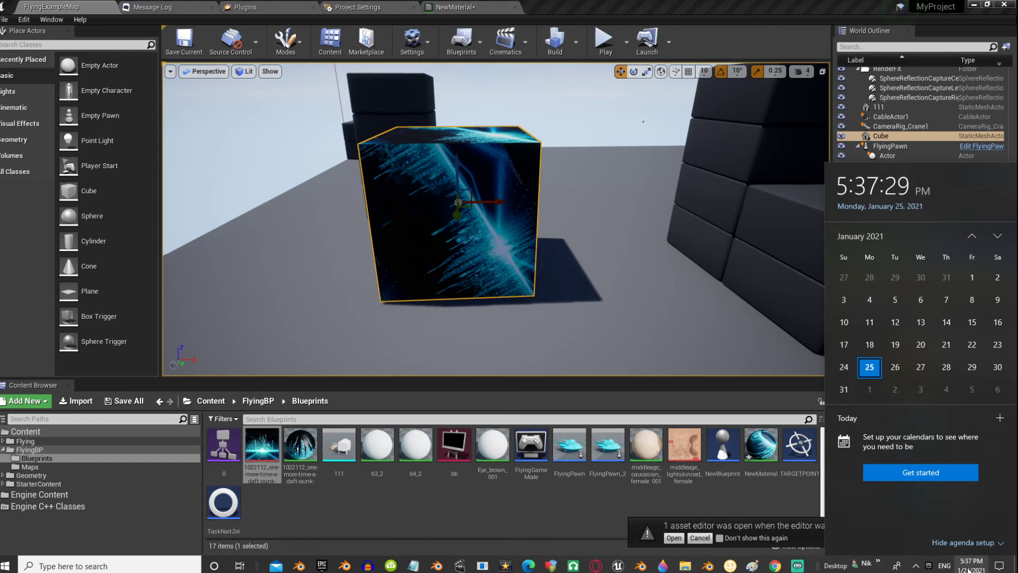